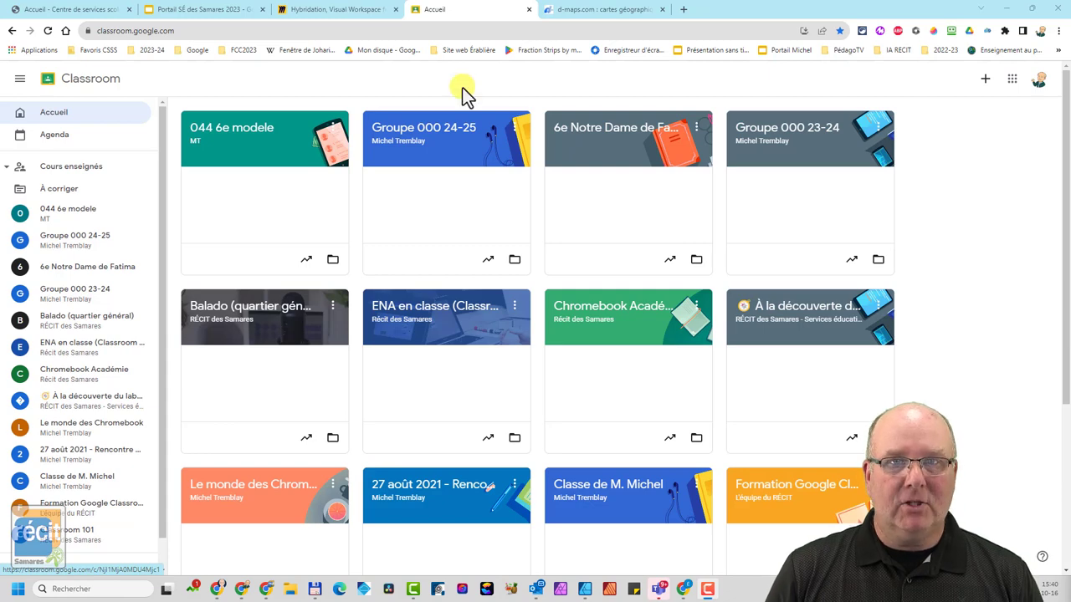
Start a new Devoir from Travaux et devoirs in the Groupe 000 23-24 course
click(800, 141)
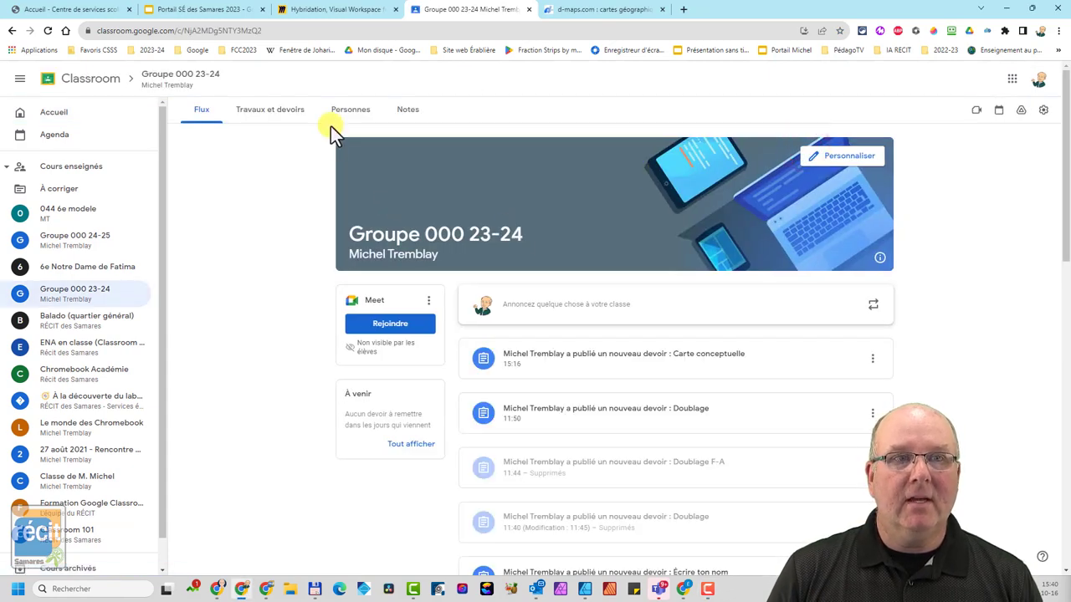
click(280, 111)
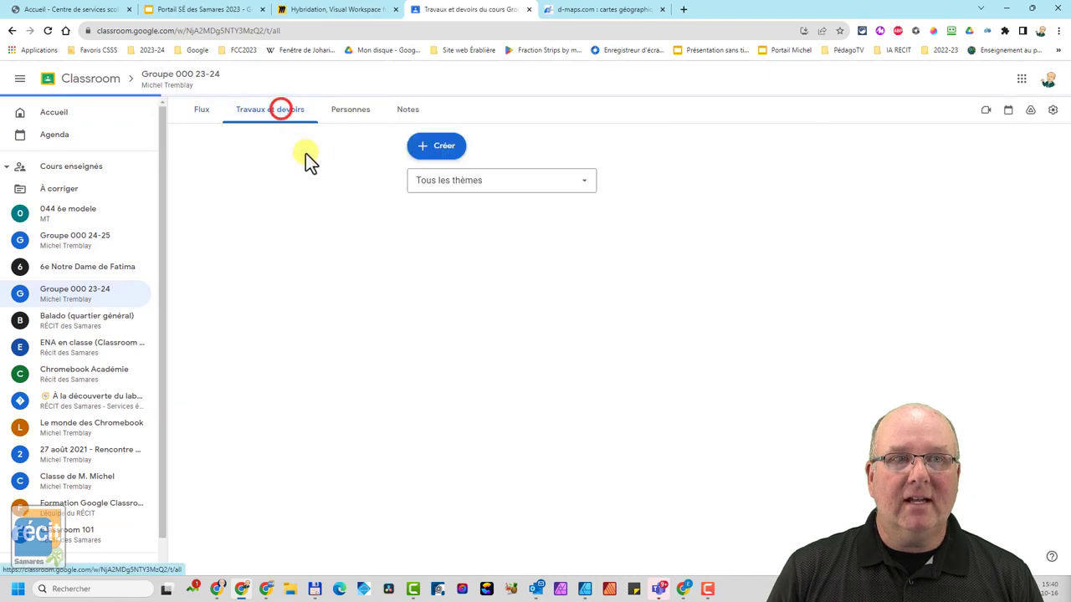
click(439, 151)
click(445, 183)
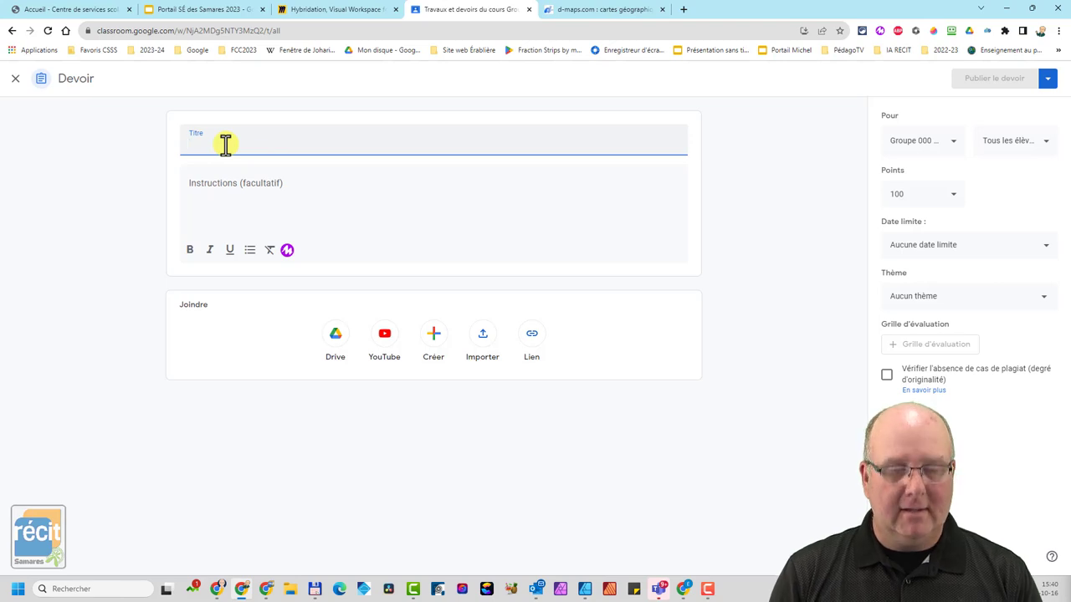
Title the assignment 'Jeu semaine 15' and enter 'abc' as its instructions
text(Je)
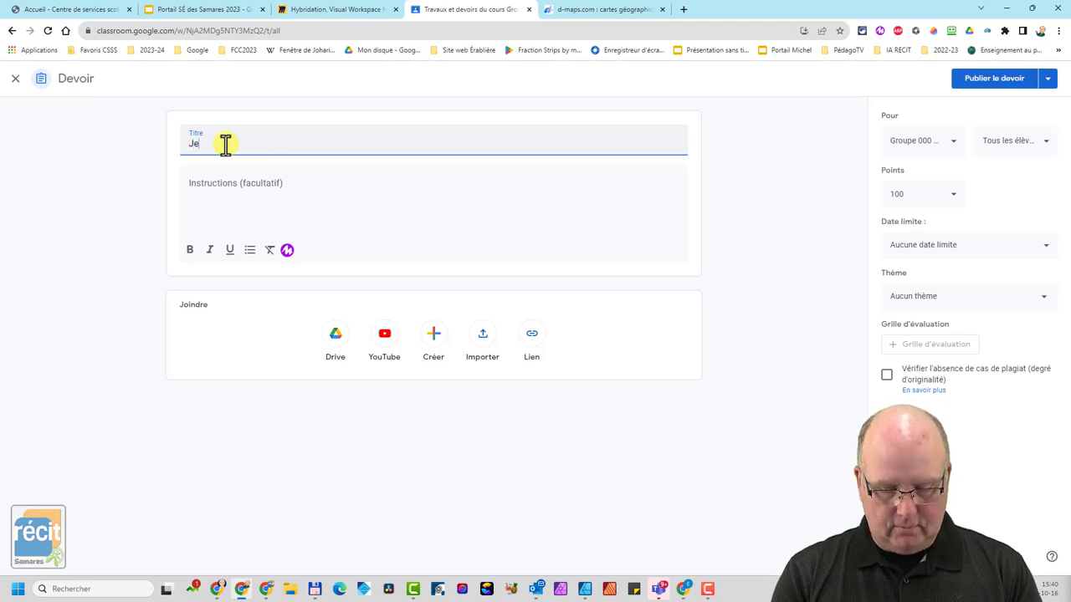
text(u semaine)
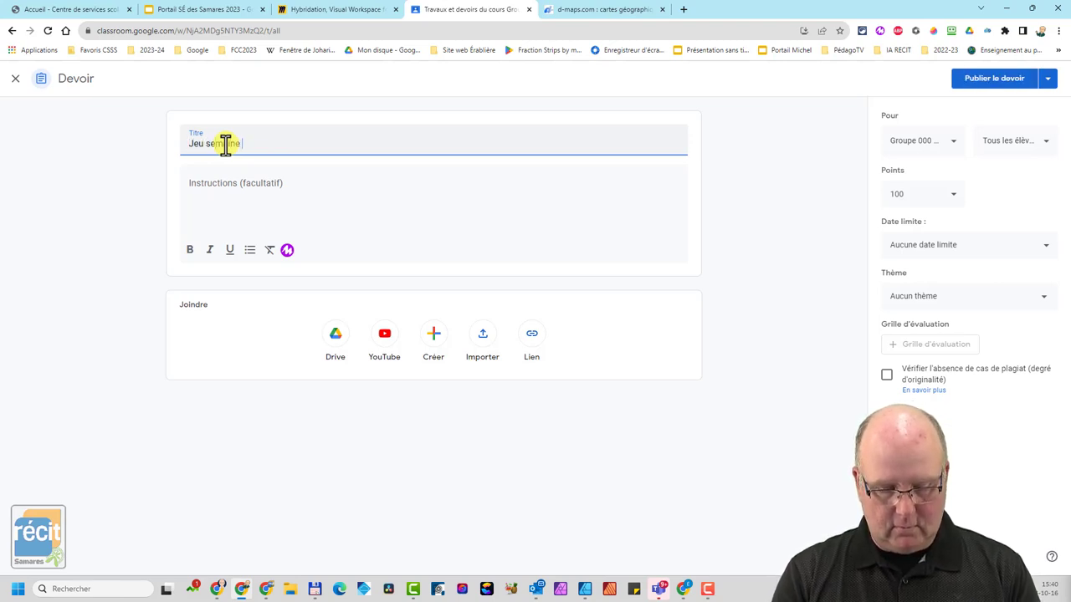
text( 15)
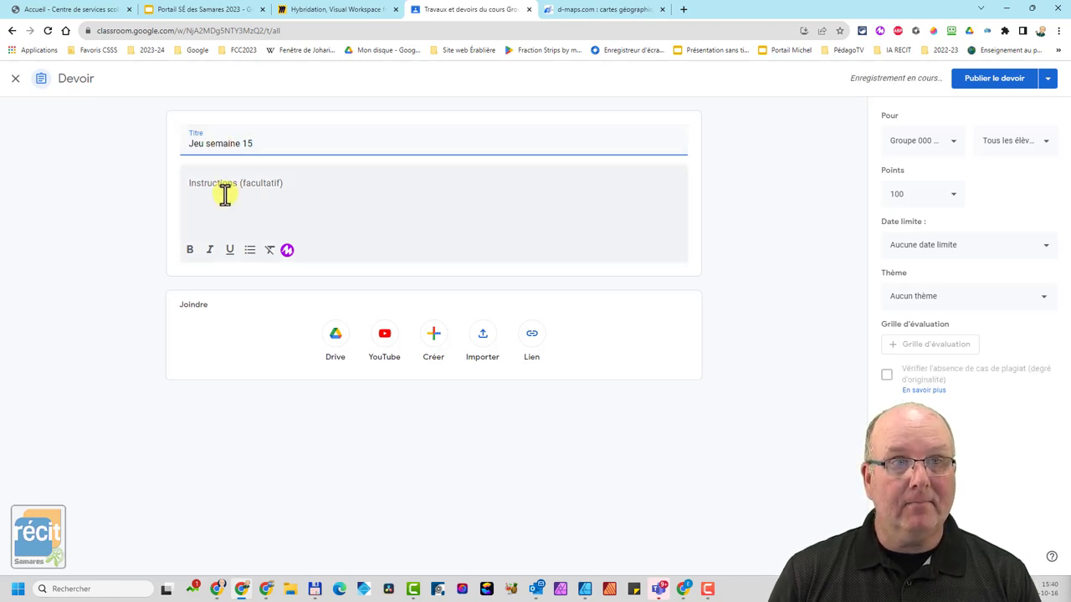
click(225, 194)
text(ab)
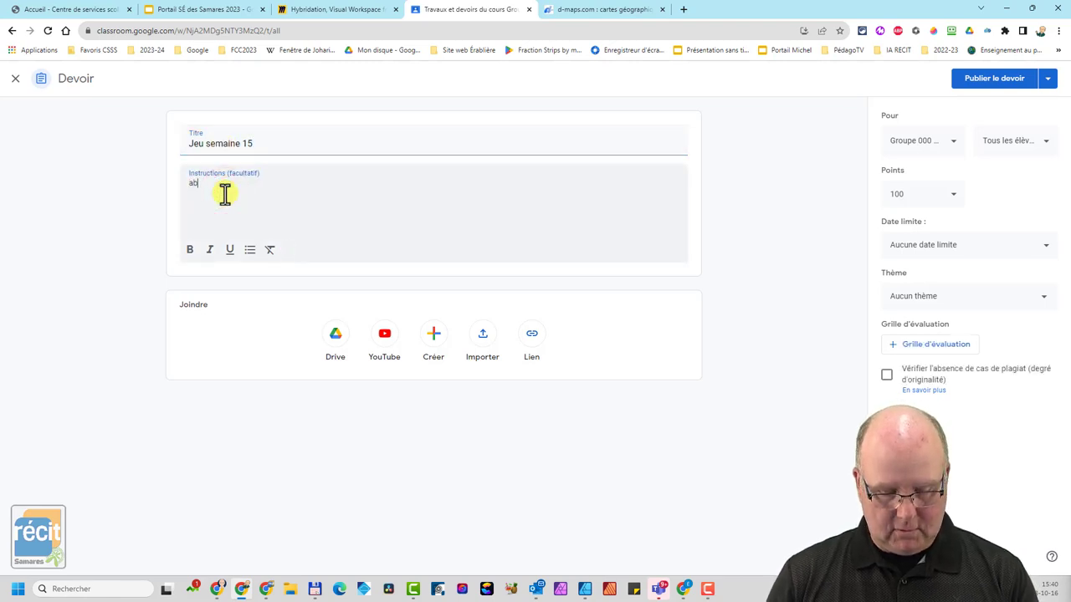
text(c)
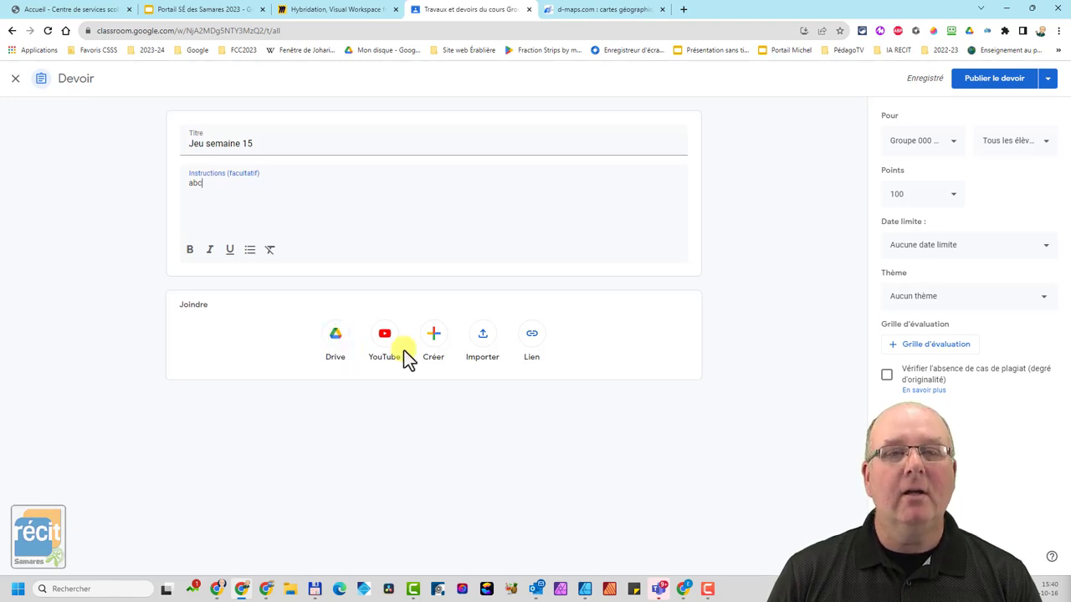
Attach a new Slides presentation and delete its title and subtitle placeholders
click(433, 341)
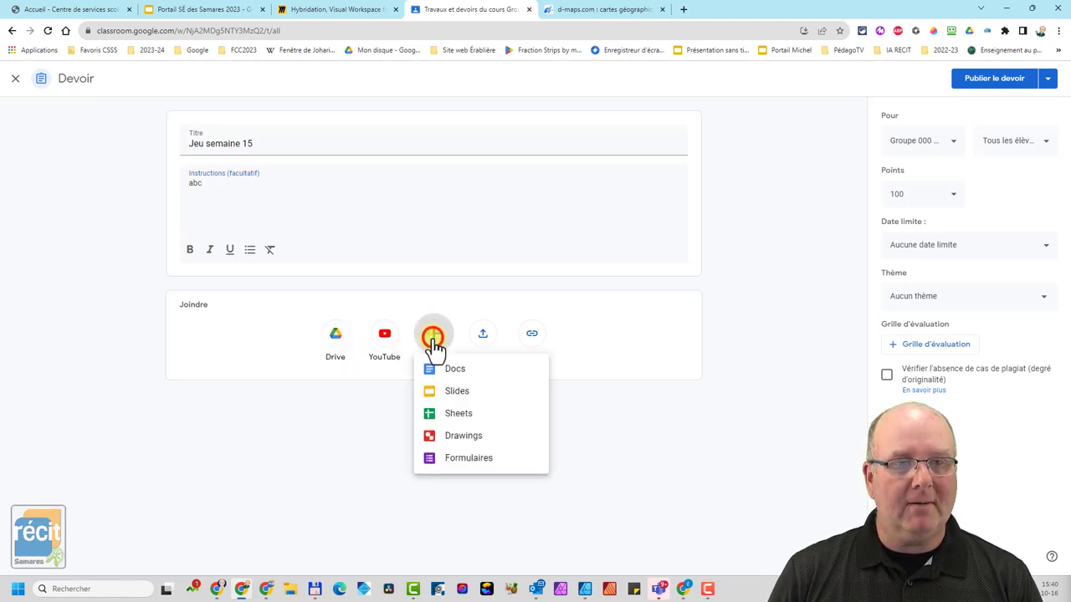
click(454, 394)
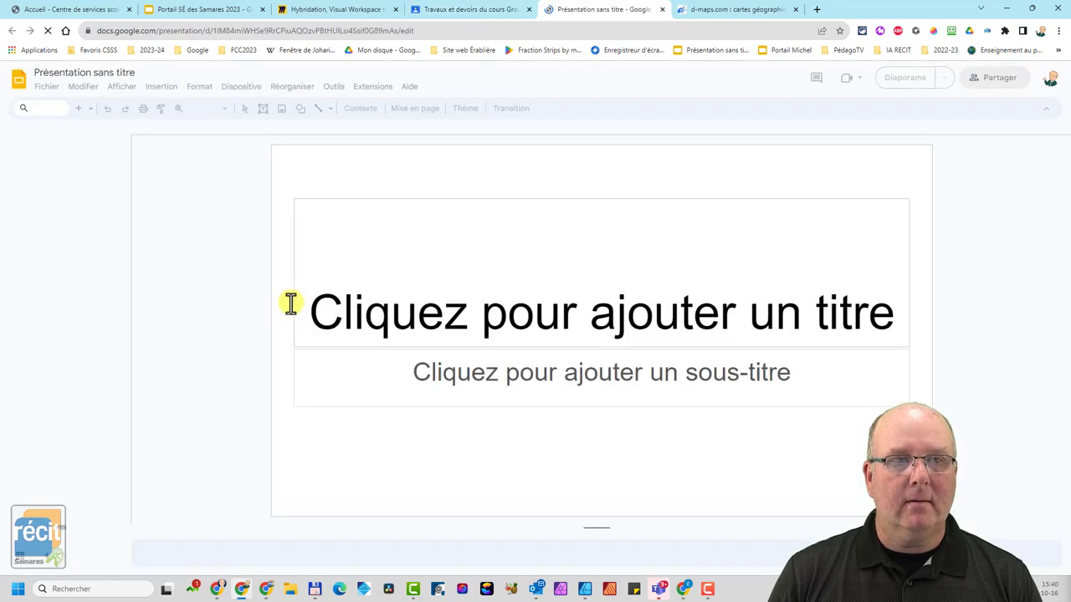
mouse_move(279, 180)
mouse_down()
mouse_move(345, 284)
mouse_move(543, 448)
mouse_up()
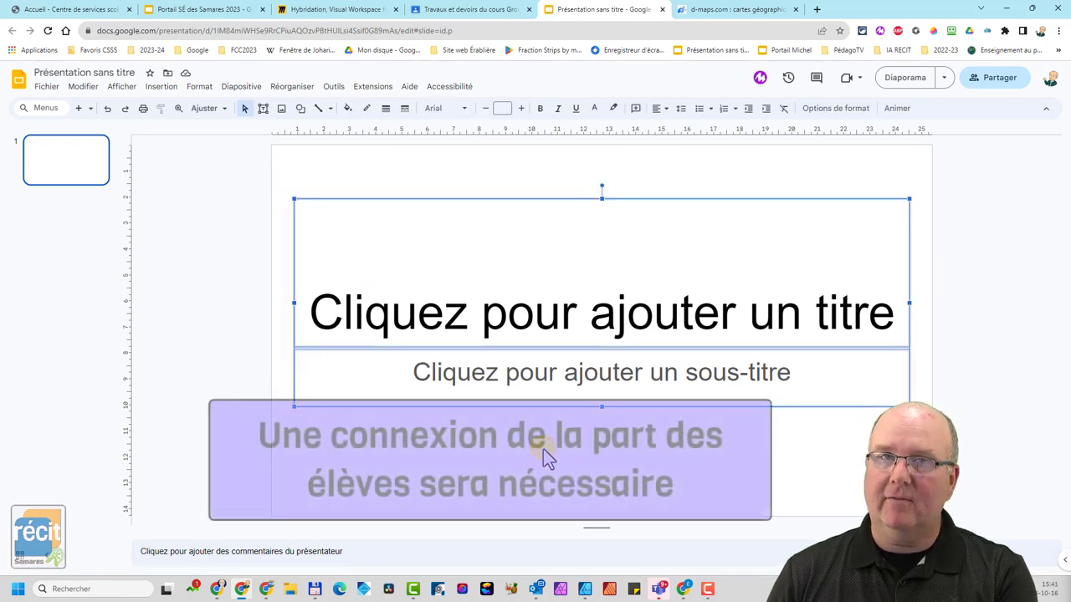
key(Delete)
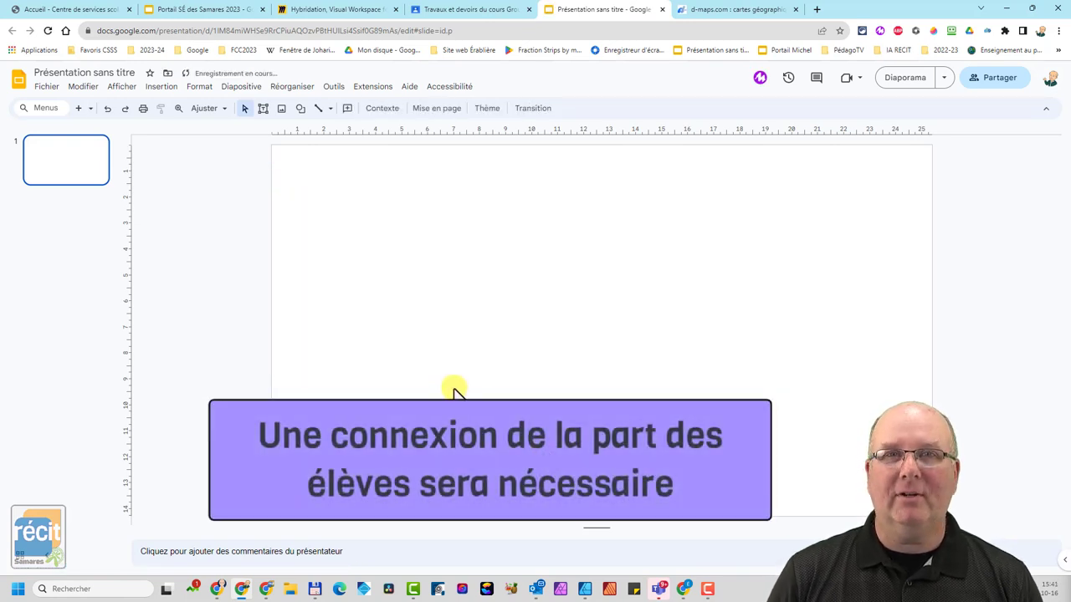
Rename the presentation to 'Jeu semaine 15'
click(113, 73)
text(J)
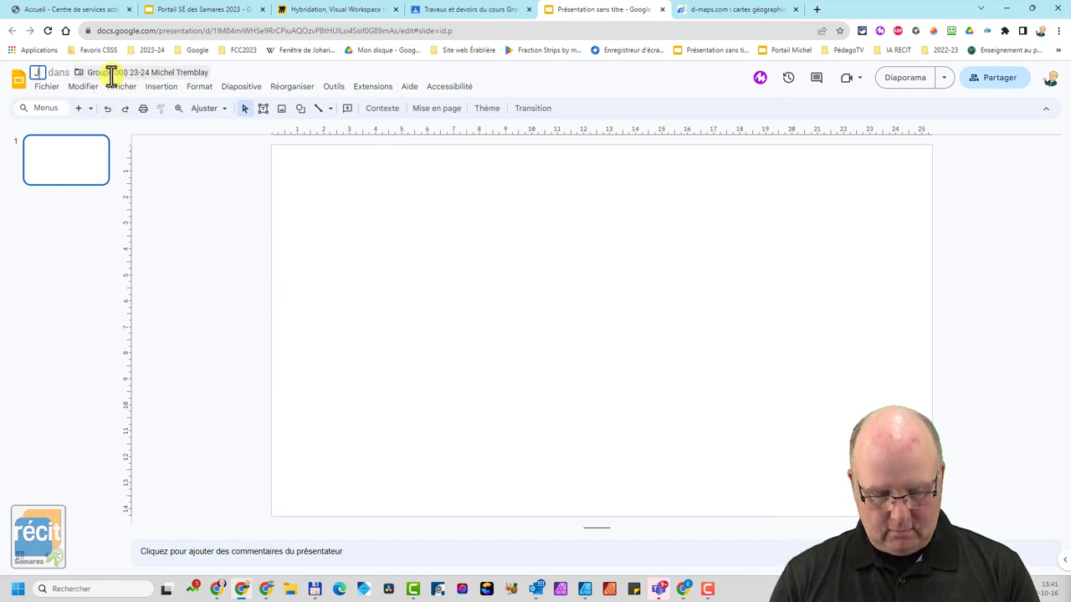
text(eu semaine)
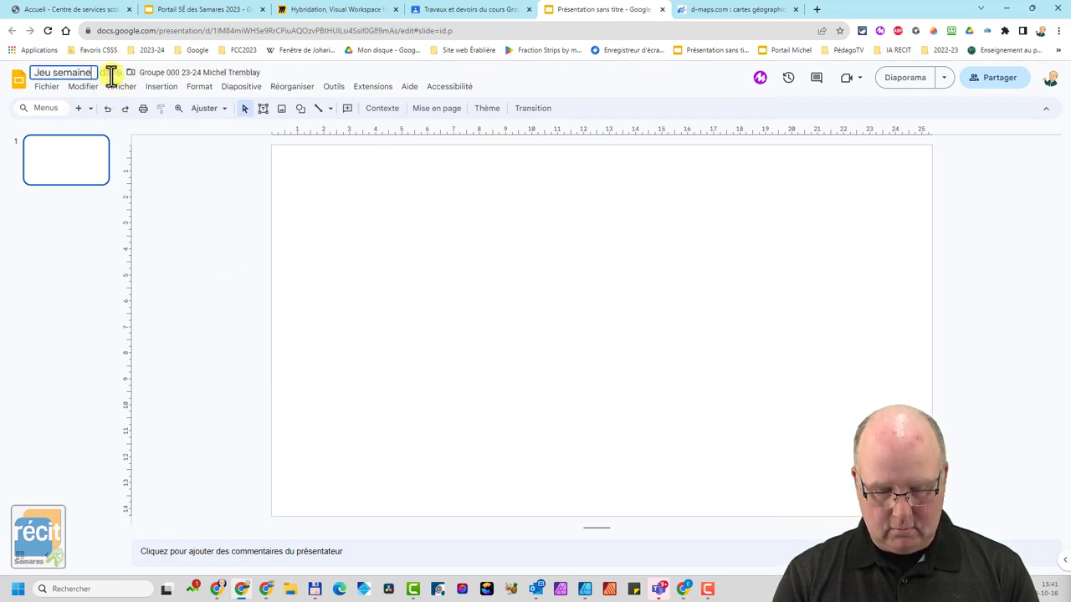
text( 15)
click(172, 180)
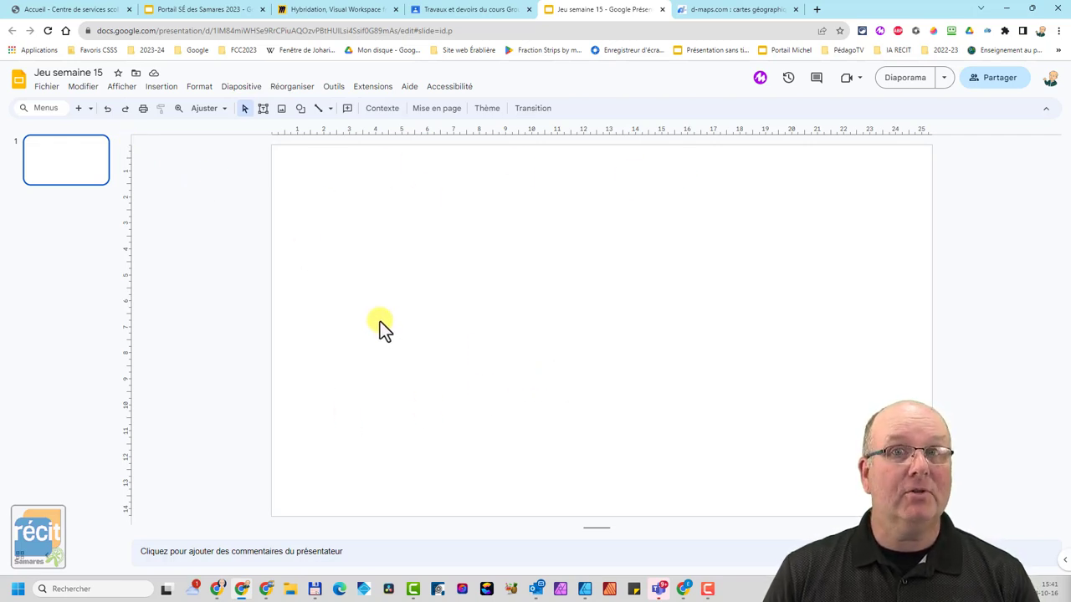
Set a custom page size of 17 × 11 inches in Configuration de la page
click(57, 89)
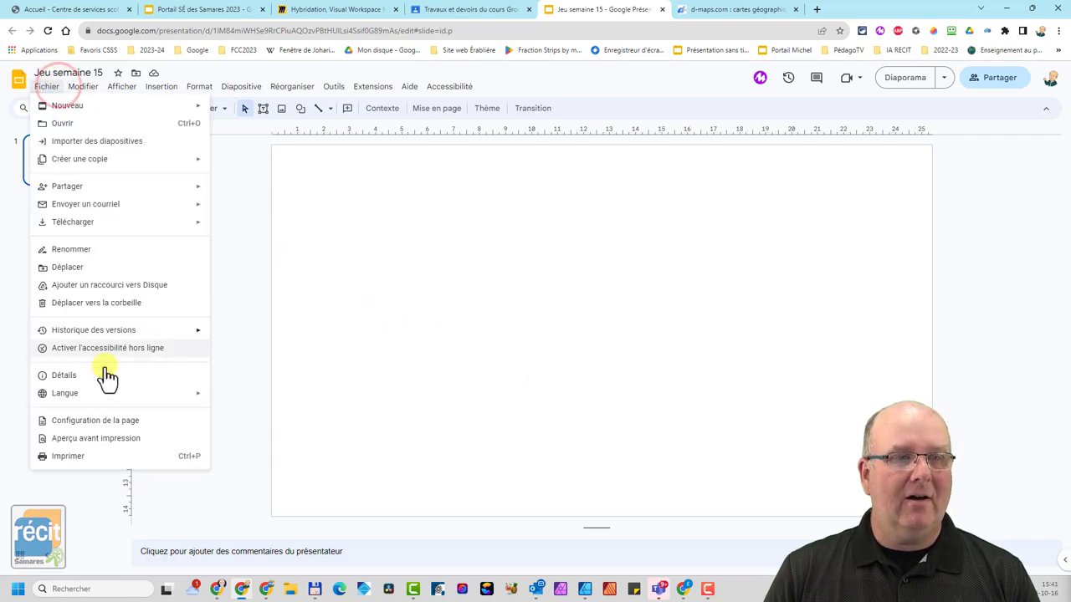
click(123, 423)
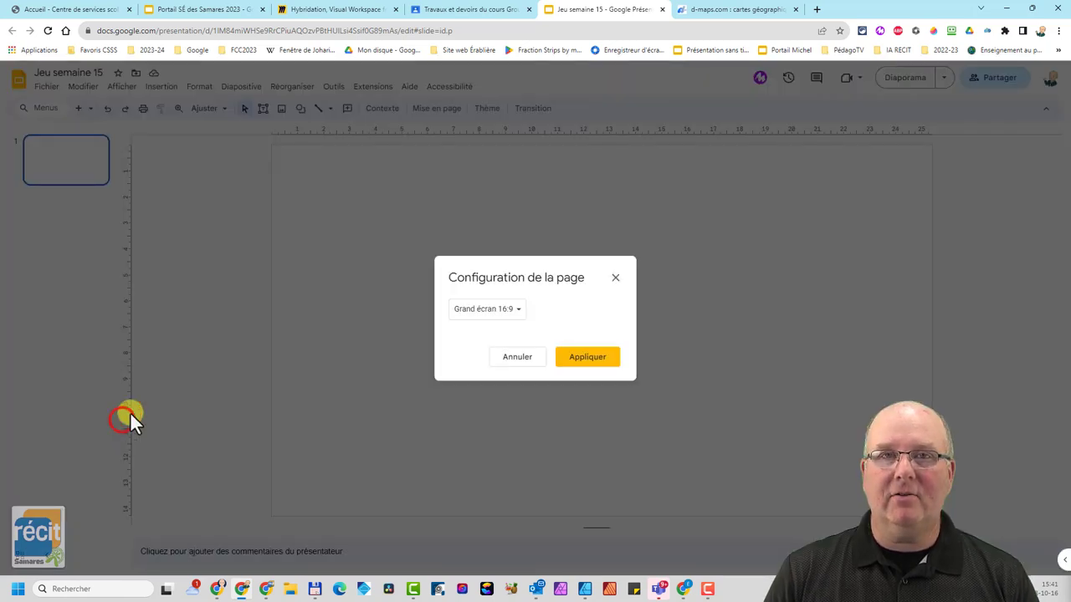
click(517, 311)
click(508, 345)
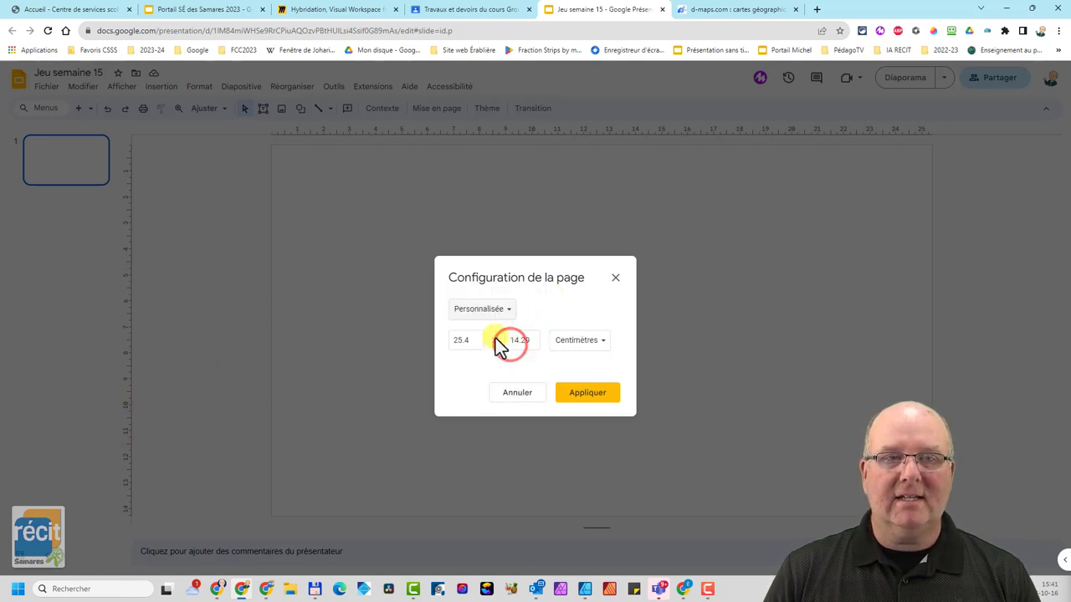
click(571, 341)
click(582, 323)
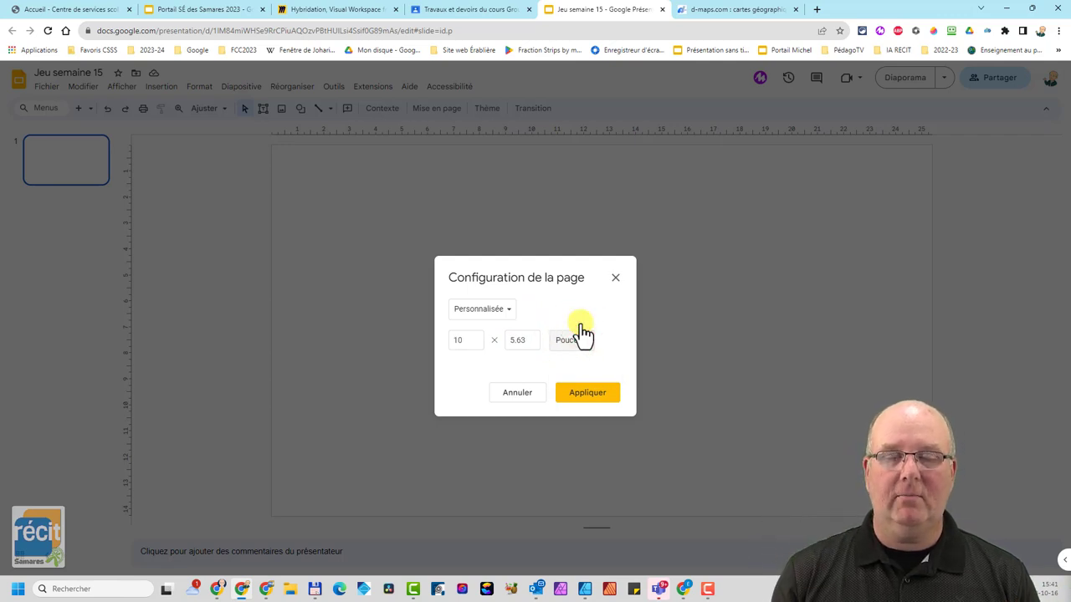
double_click(469, 342)
text(17)
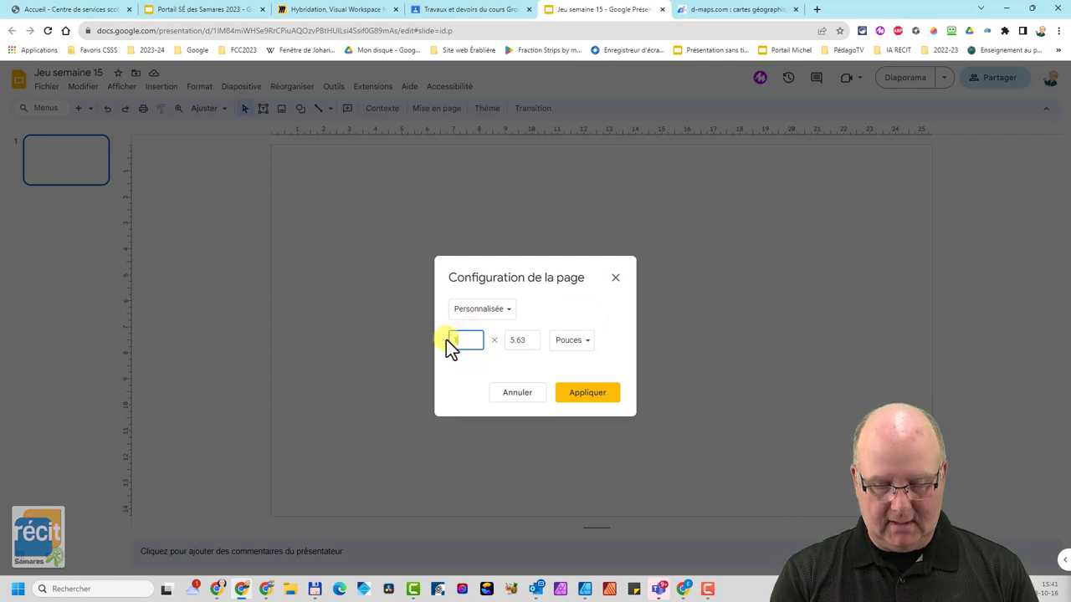
key(Tab)
text(11)
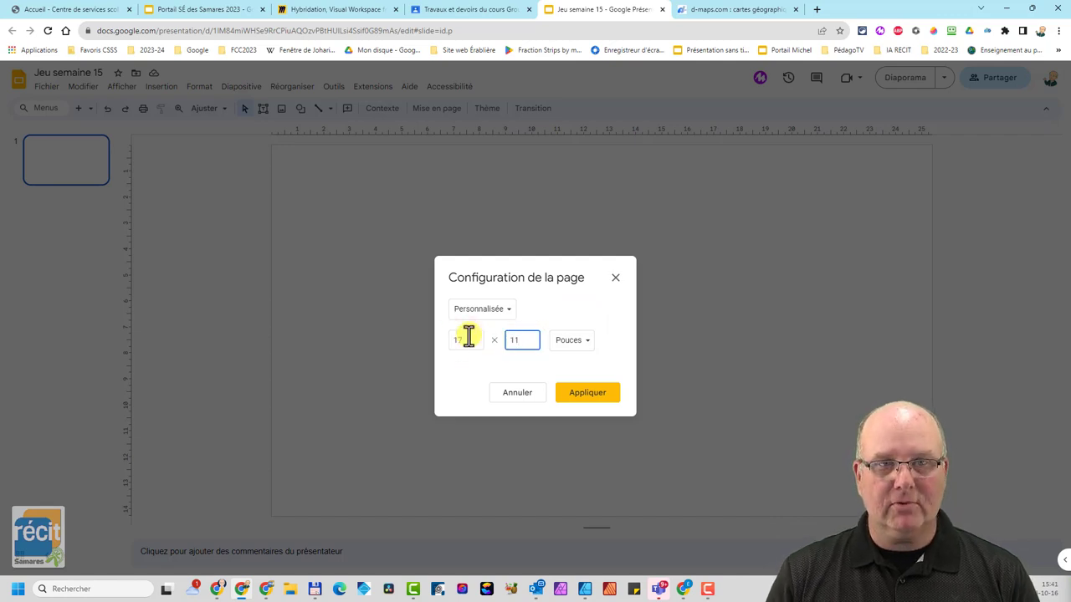
click(581, 394)
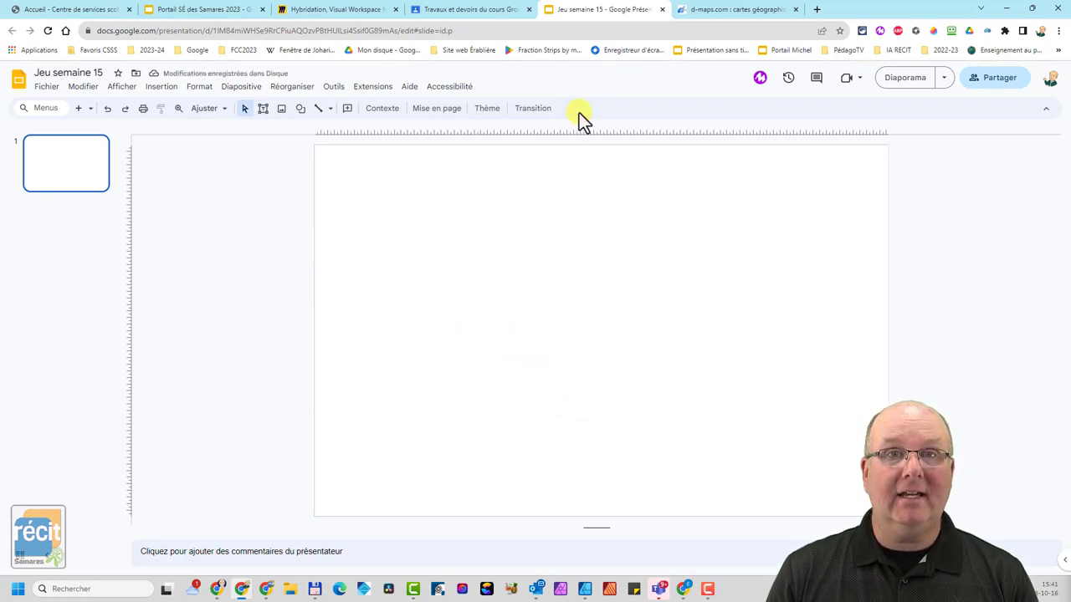
Close the Slides tab and reopen the attached presentation from the Classroom assignment
click(661, 10)
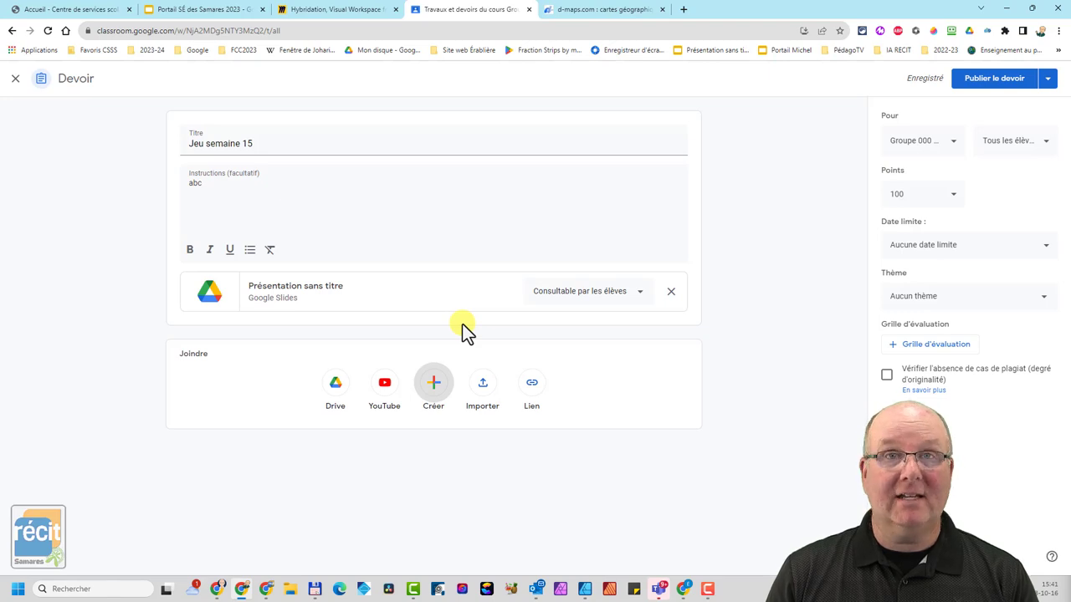
click(344, 293)
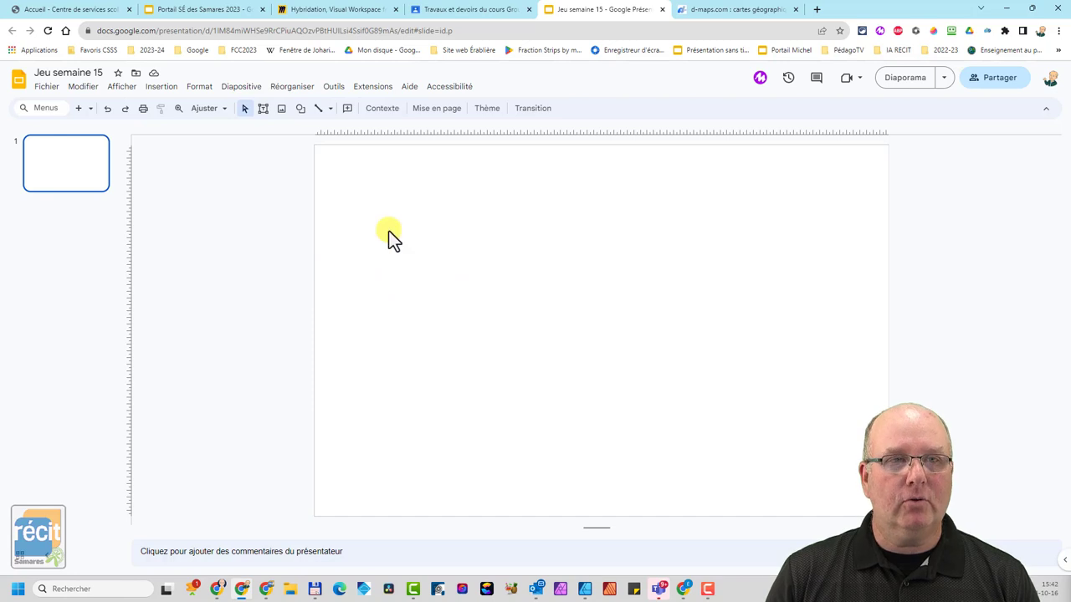
Insert a 3 × 3 table and stretch its edges to fill most of the slide
click(165, 91)
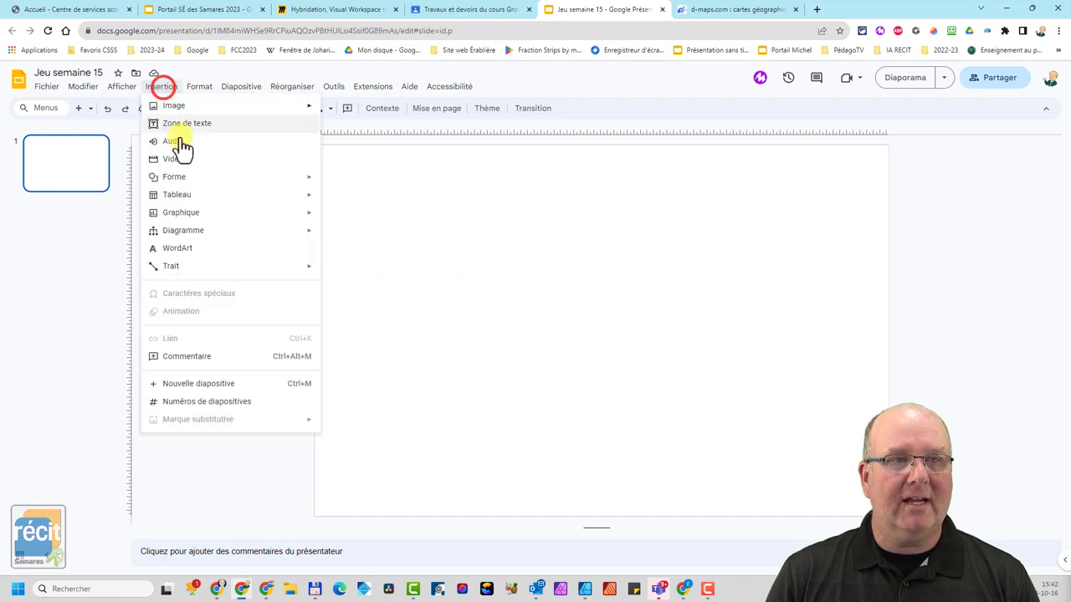
click(187, 194)
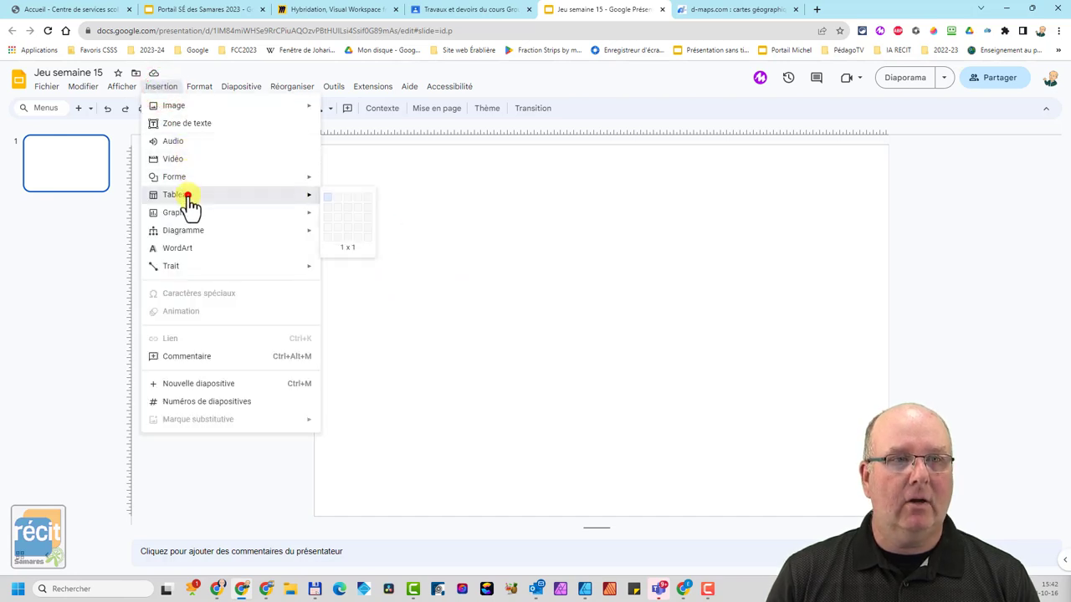
click(346, 220)
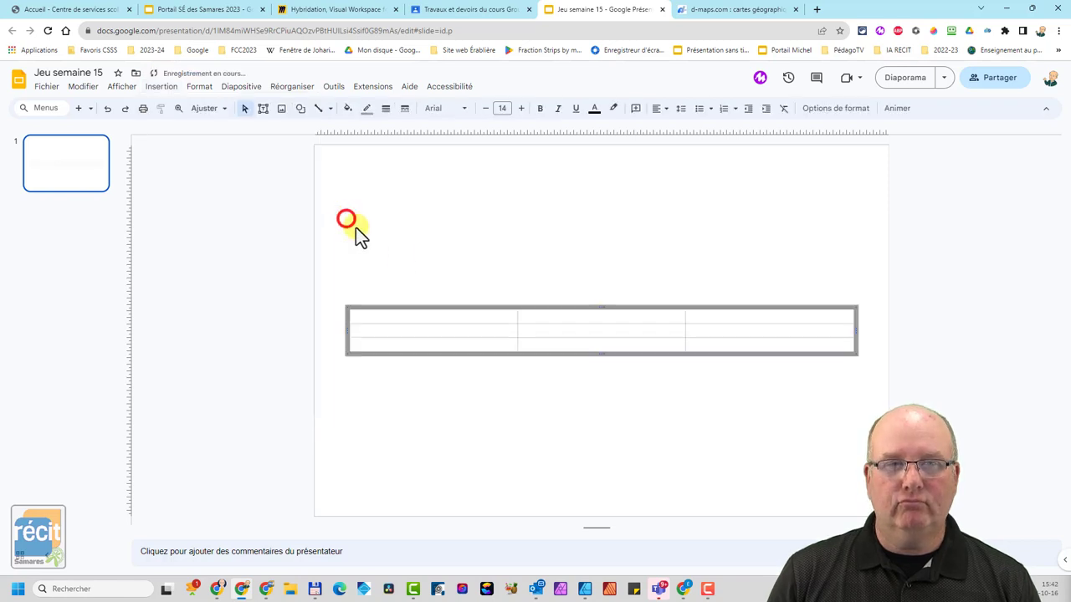
drag(602, 354, 603, 465)
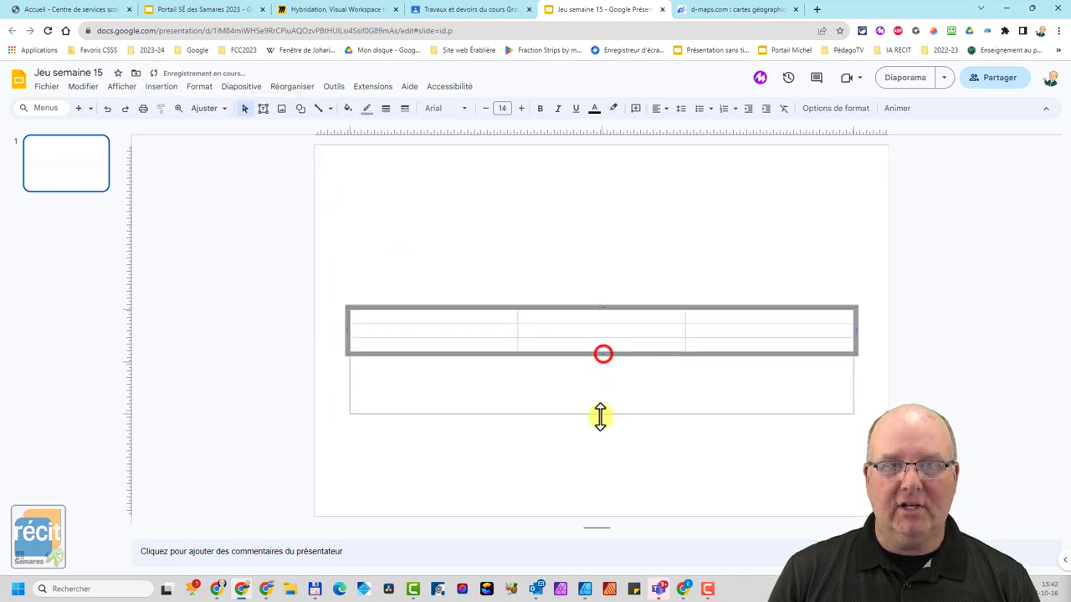
mouse_move(603, 306)
mouse_down()
mouse_move(595, 213)
mouse_move(609, 168)
mouse_up()
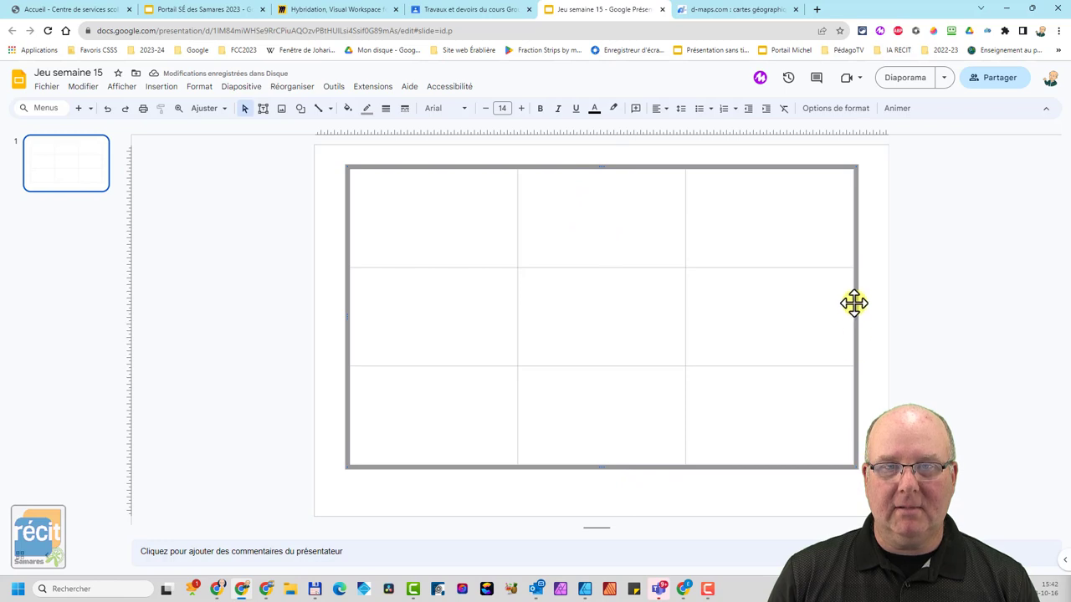
mouse_move(855, 318)
mouse_down()
mouse_move(777, 327)
mouse_move(761, 318)
mouse_up()
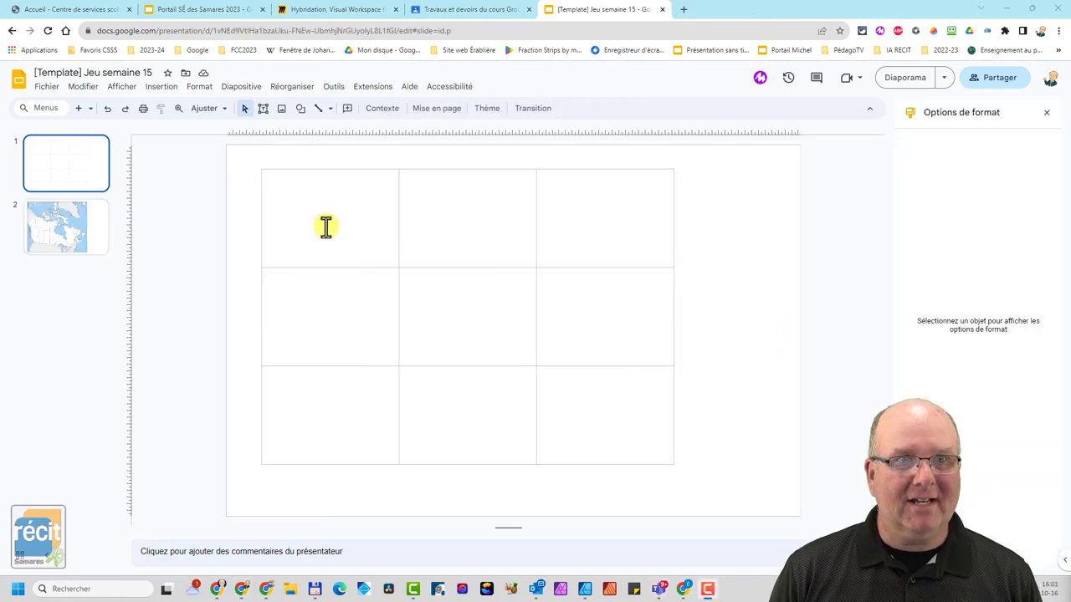
Make every border of the table transparent
drag(337, 216, 542, 386)
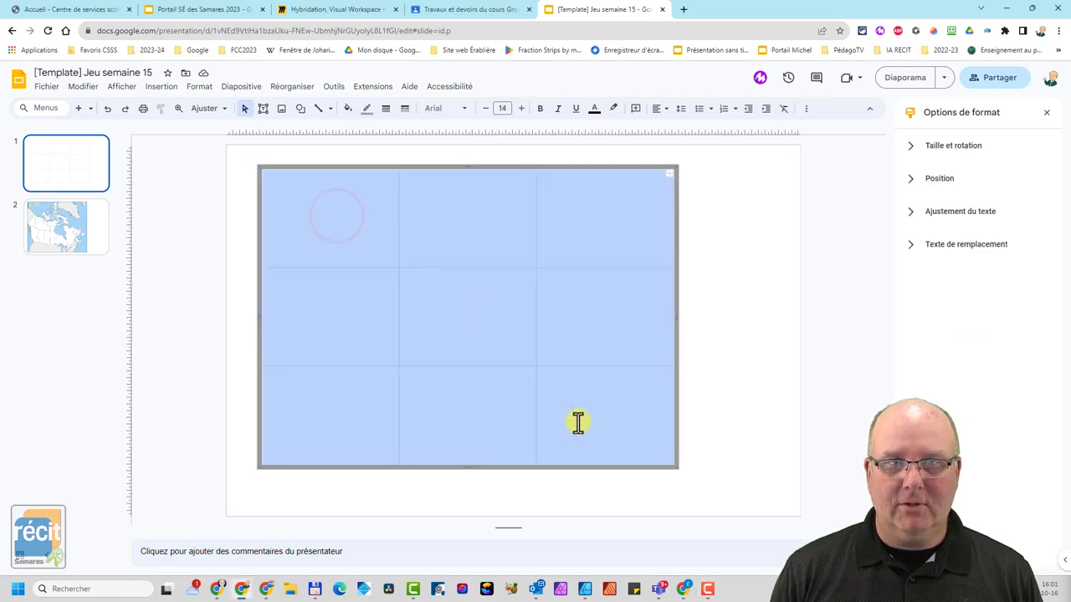
click(668, 176)
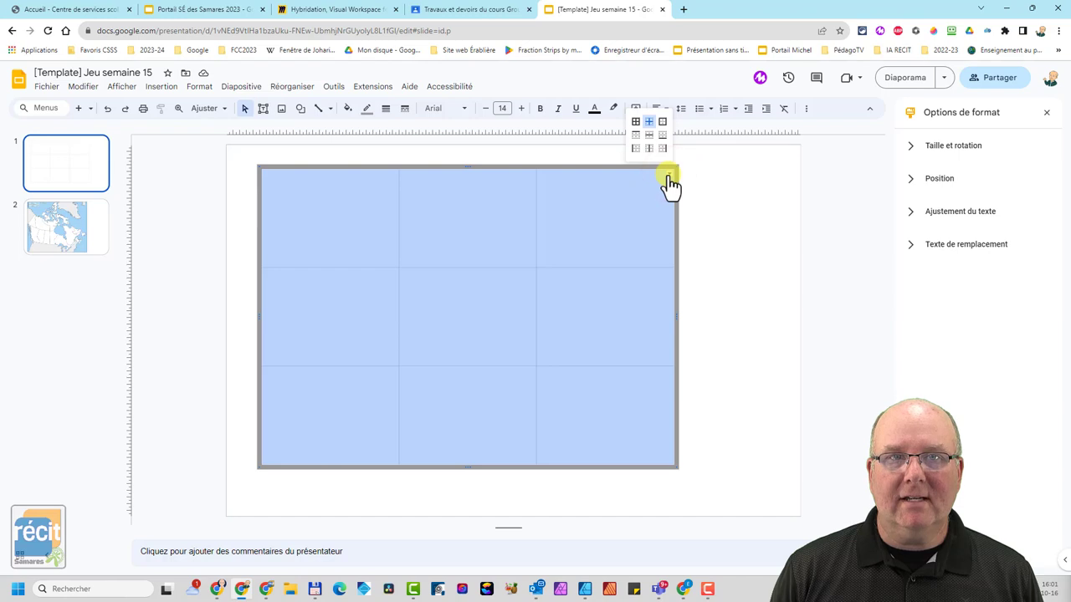
click(636, 122)
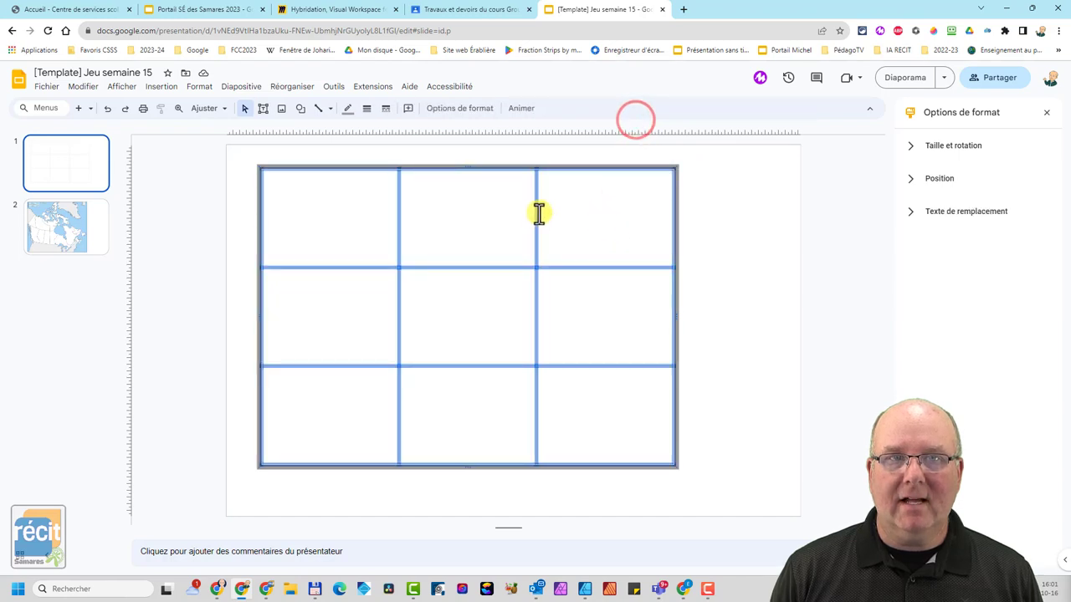
click(347, 109)
click(401, 311)
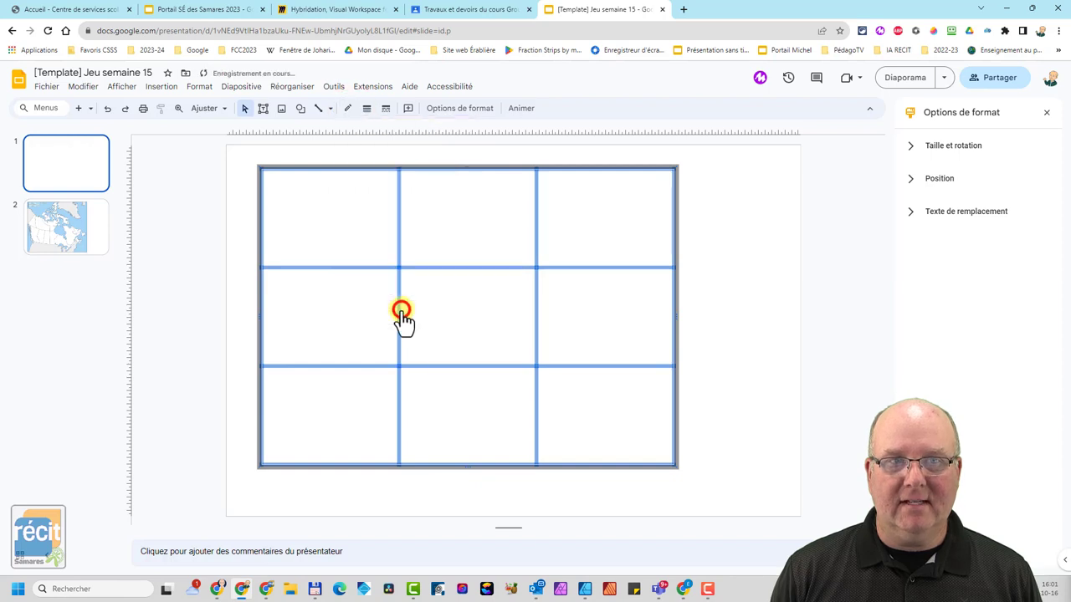
click(719, 289)
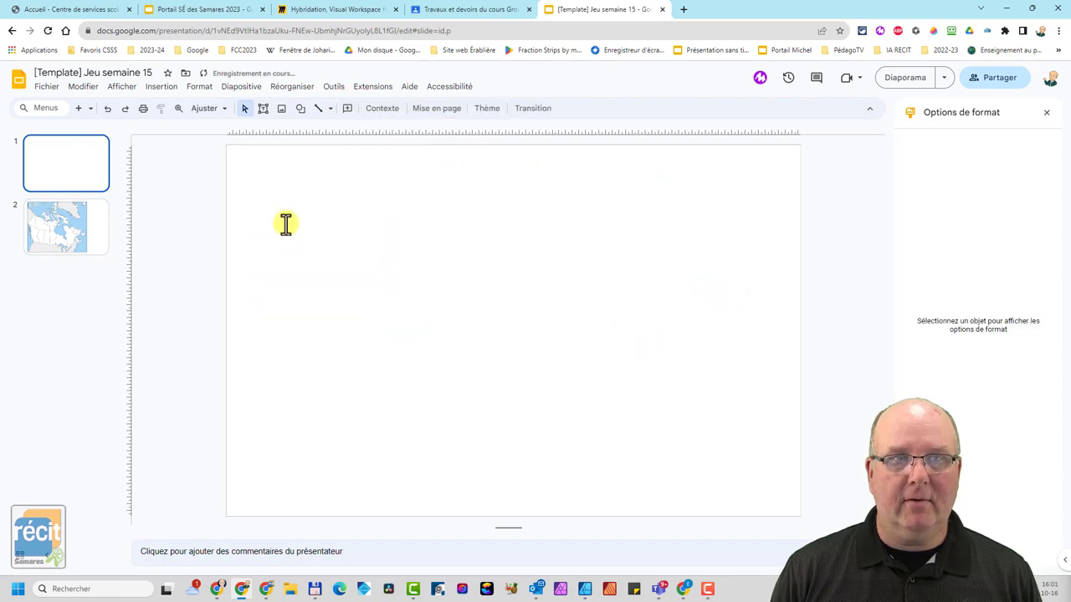
Give the table's inner borders a 3 px weight and black colour
drag(309, 212, 598, 432)
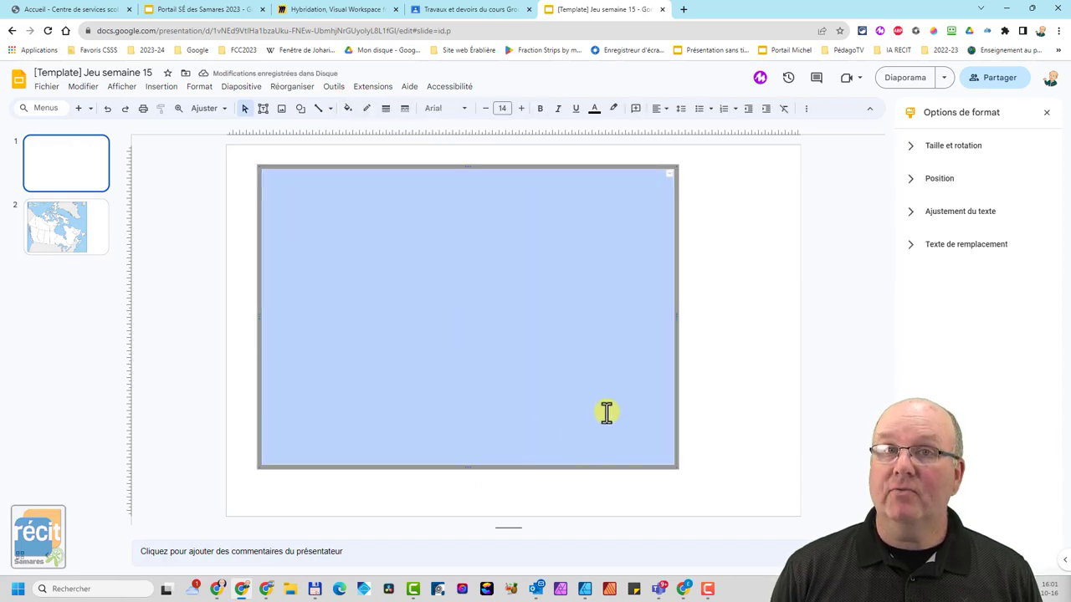
click(669, 178)
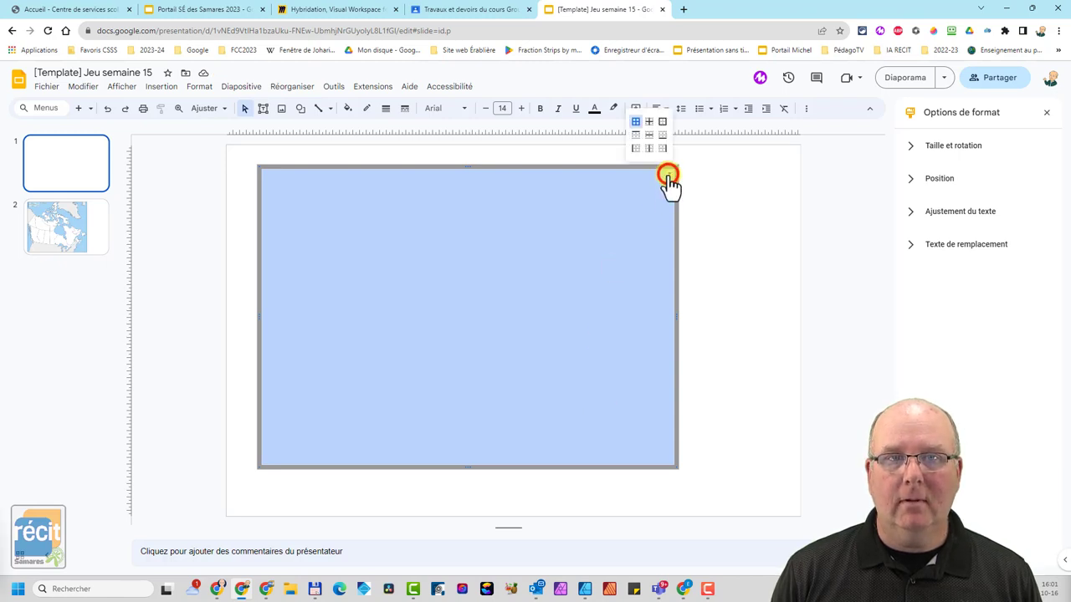
click(649, 124)
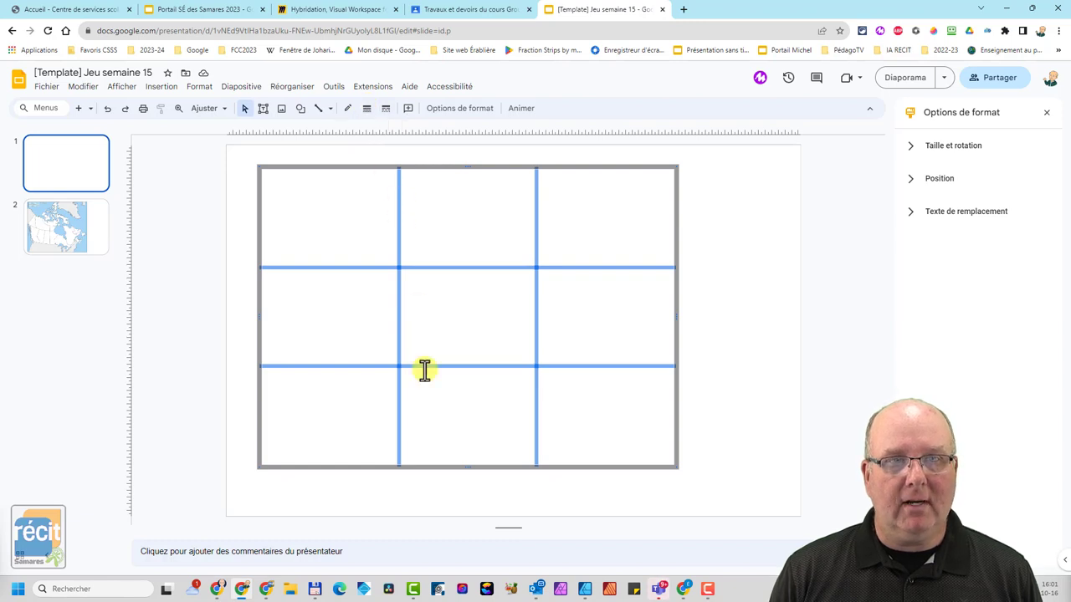
click(366, 108)
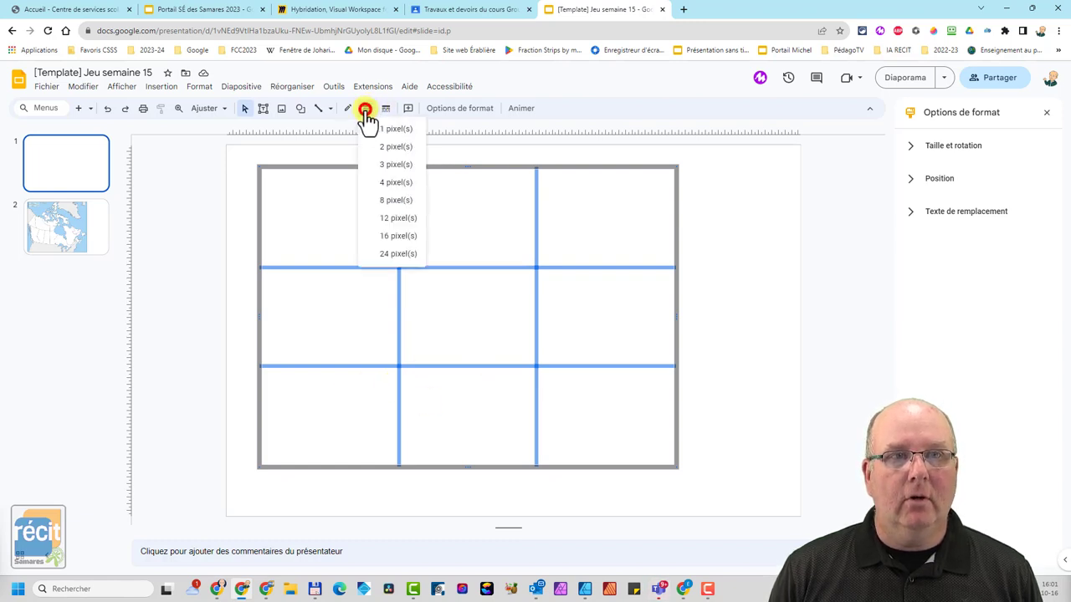
click(390, 167)
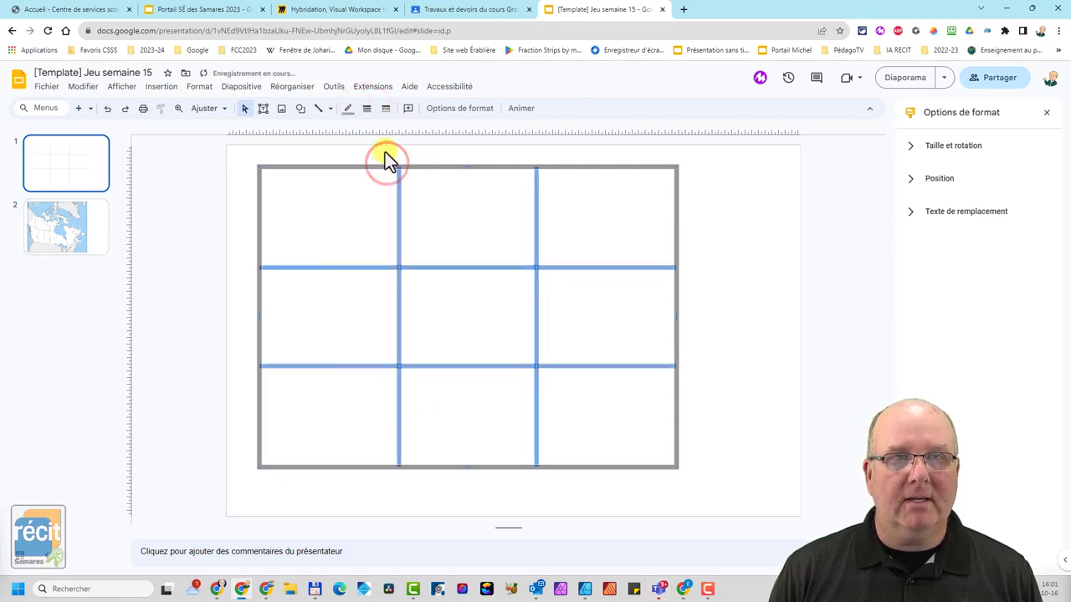
click(347, 110)
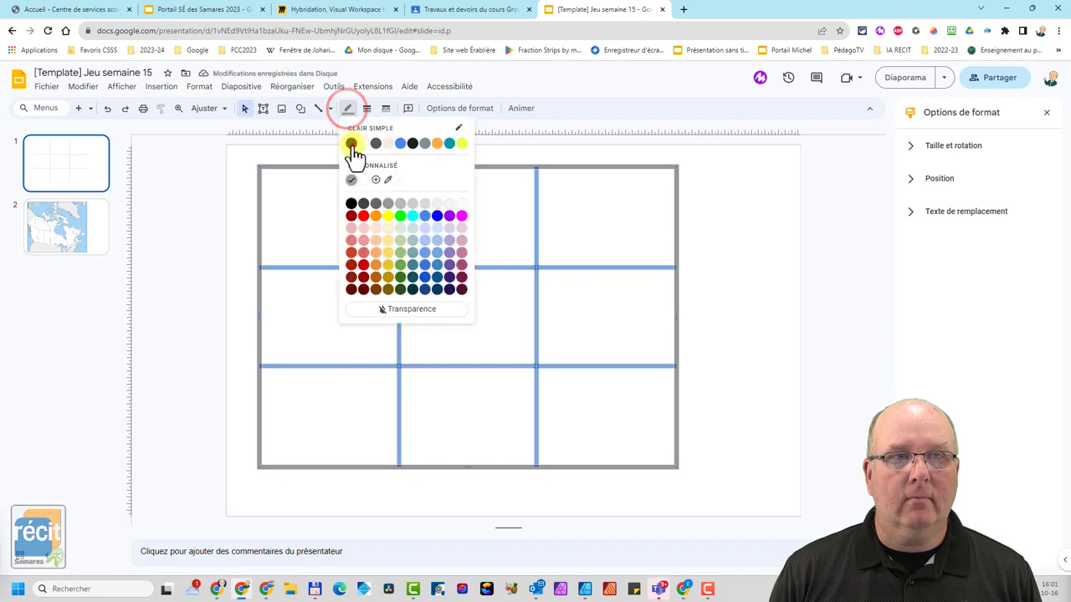
click(352, 144)
click(734, 212)
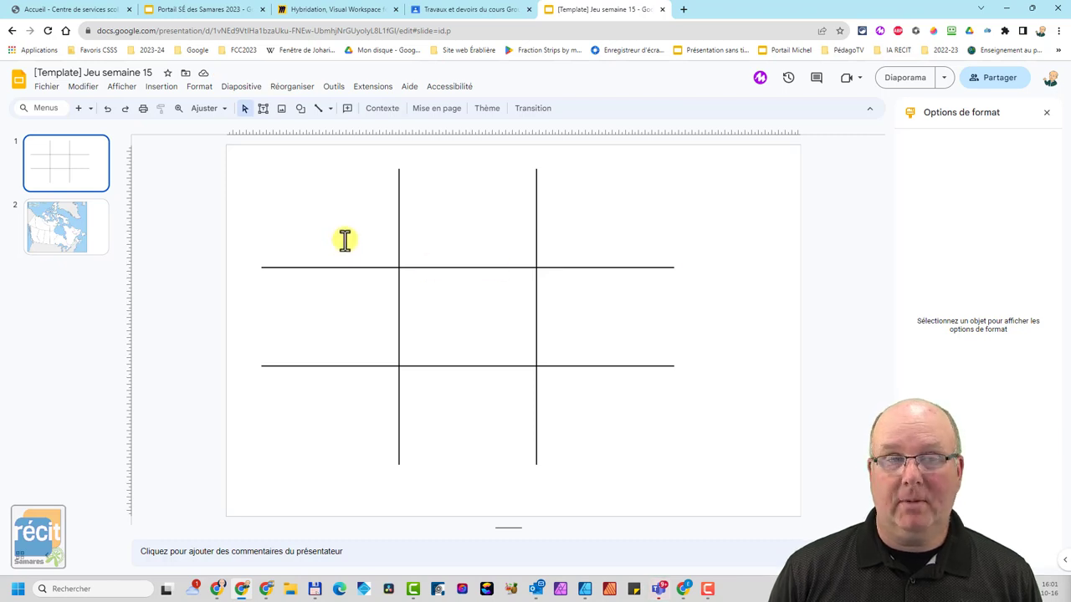
Reselect the table cells and revisit the border target and colour options
drag(344, 240, 583, 414)
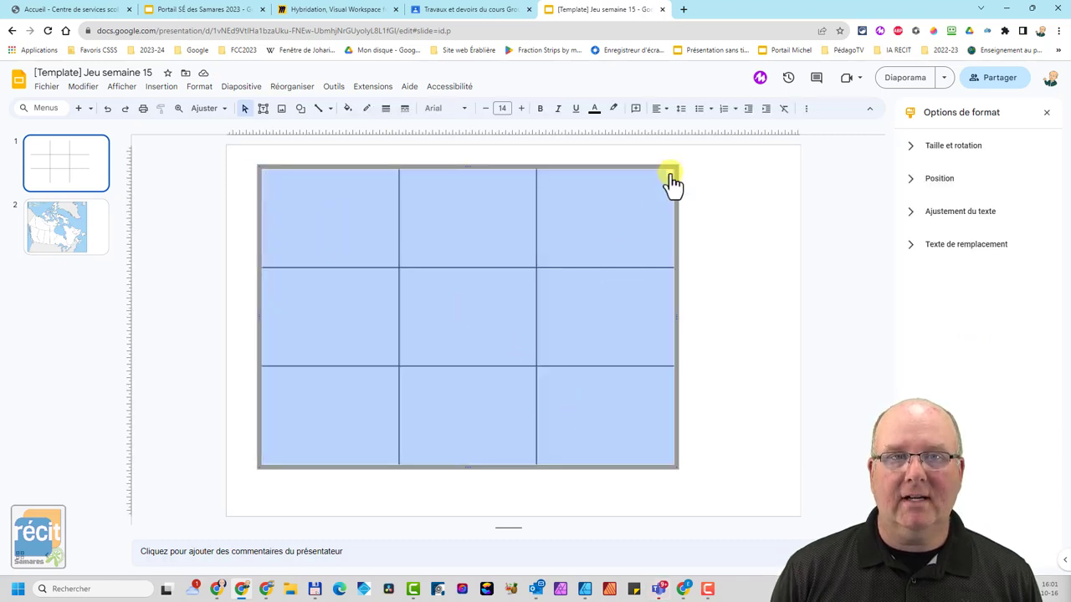
click(672, 178)
click(636, 122)
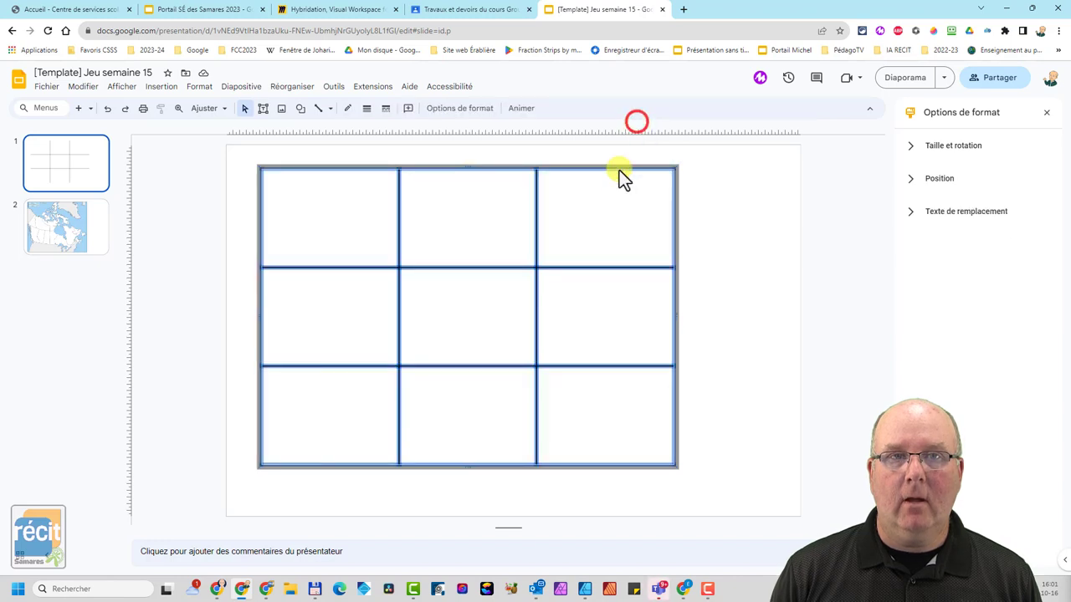
click(347, 110)
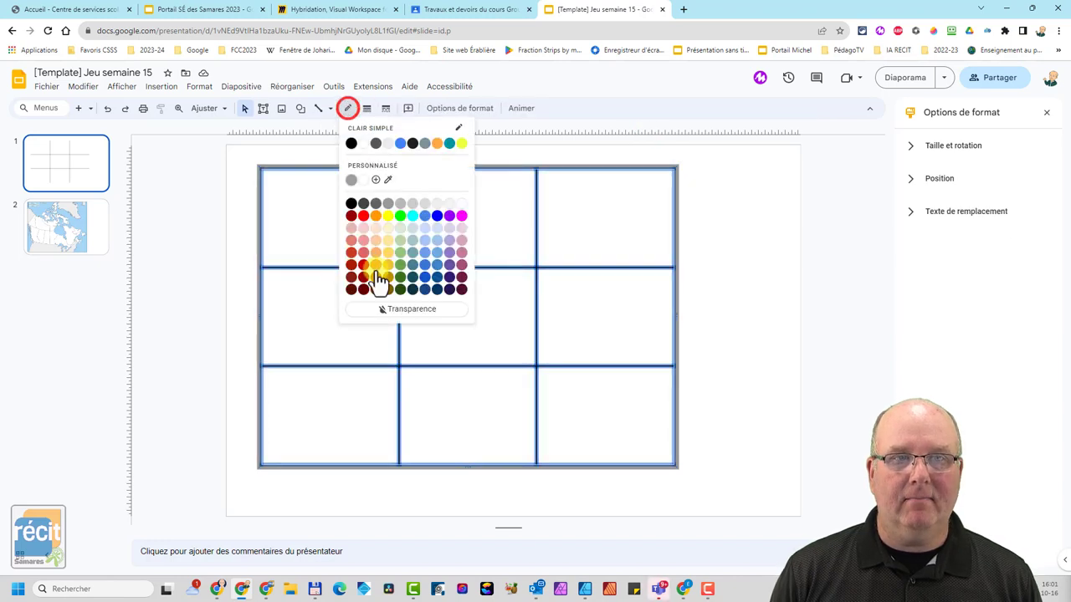
click(724, 172)
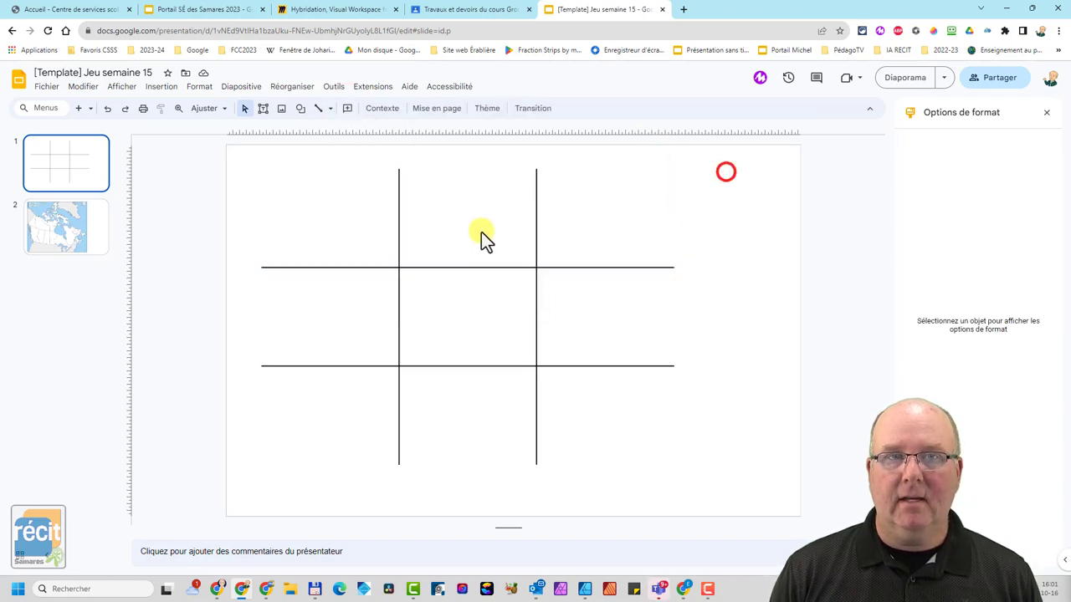
drag(341, 229, 596, 410)
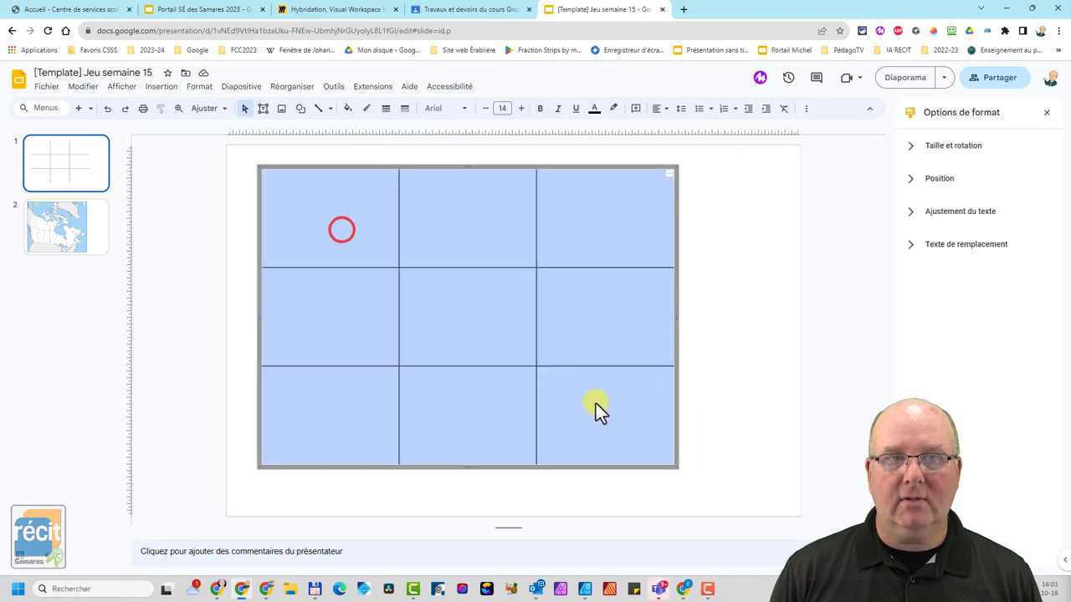
click(669, 173)
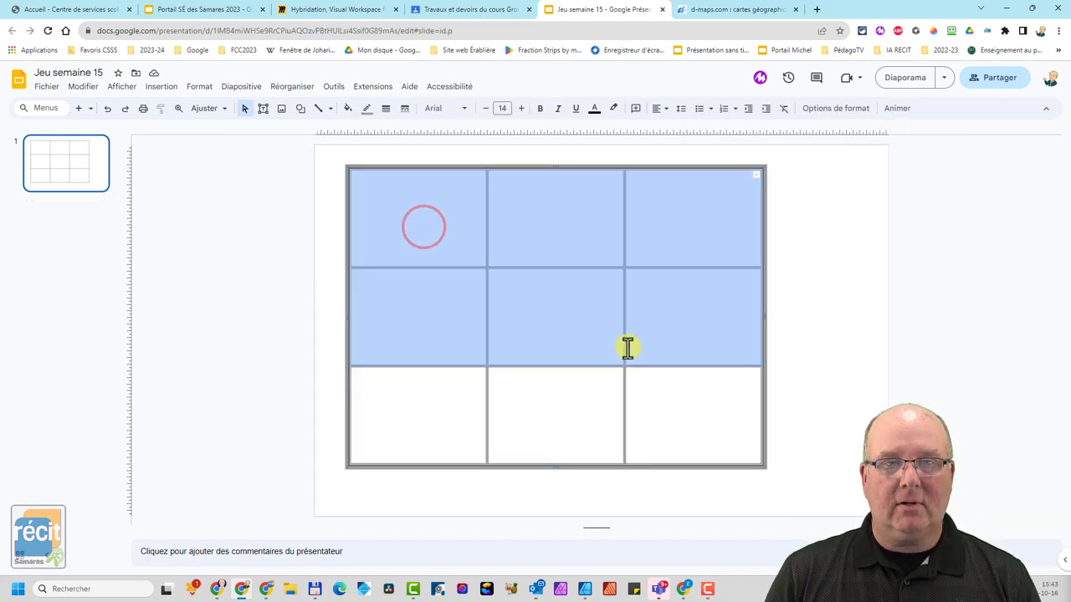
drag(627, 348, 447, 238)
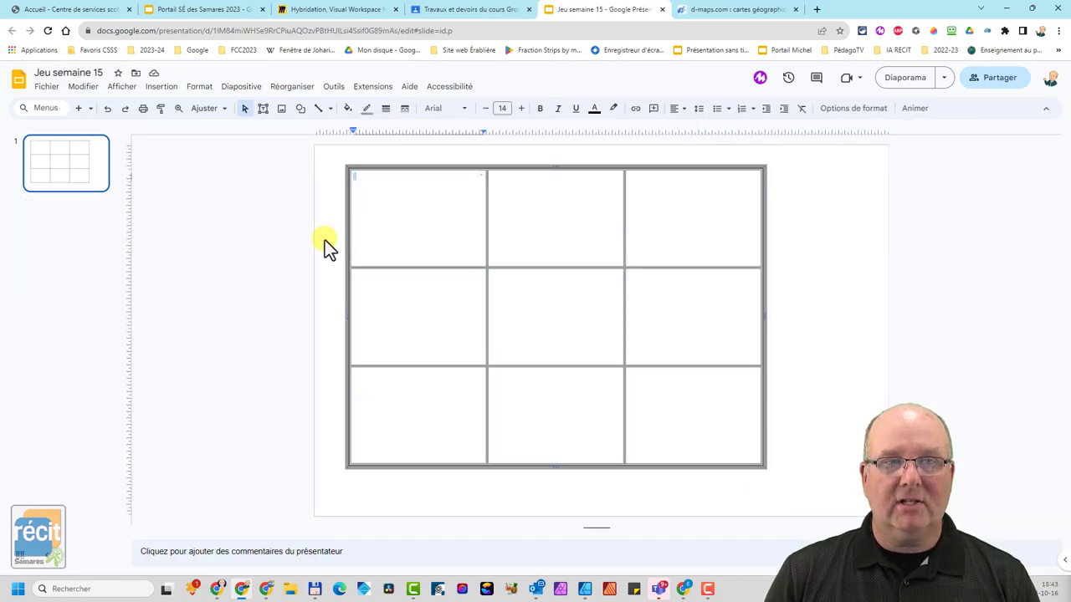
Search the web for 'soliel dessin' and insert the spiky yellow sun drawing
click(287, 245)
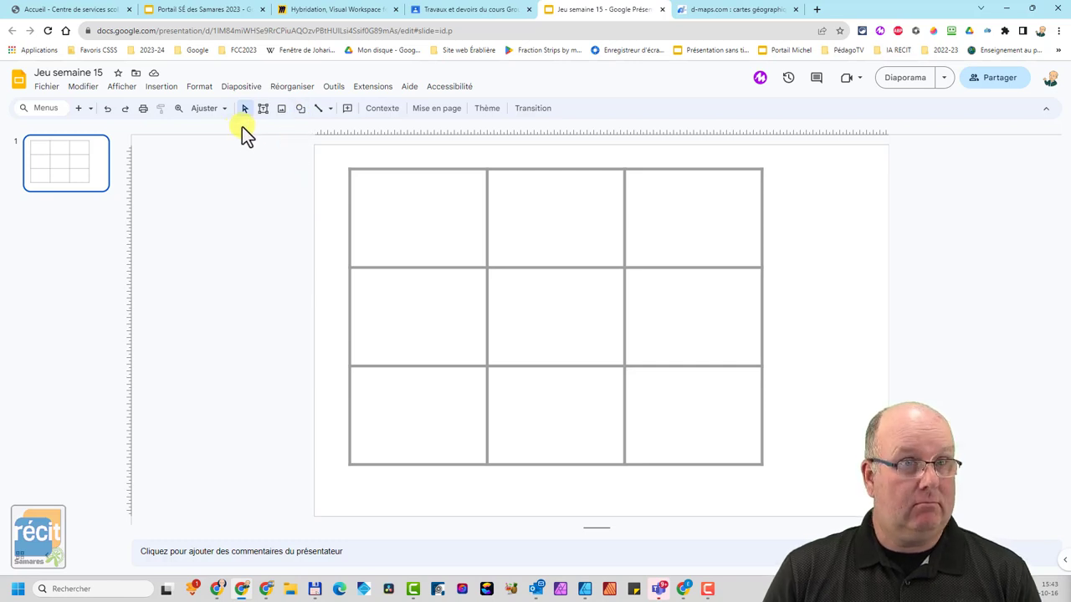
click(282, 109)
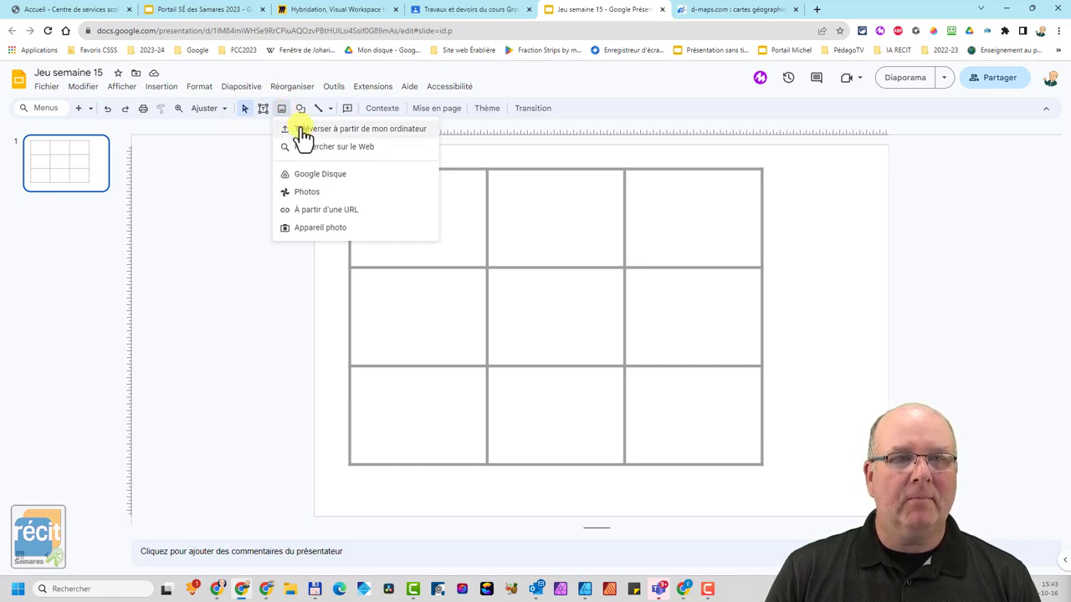
click(309, 146)
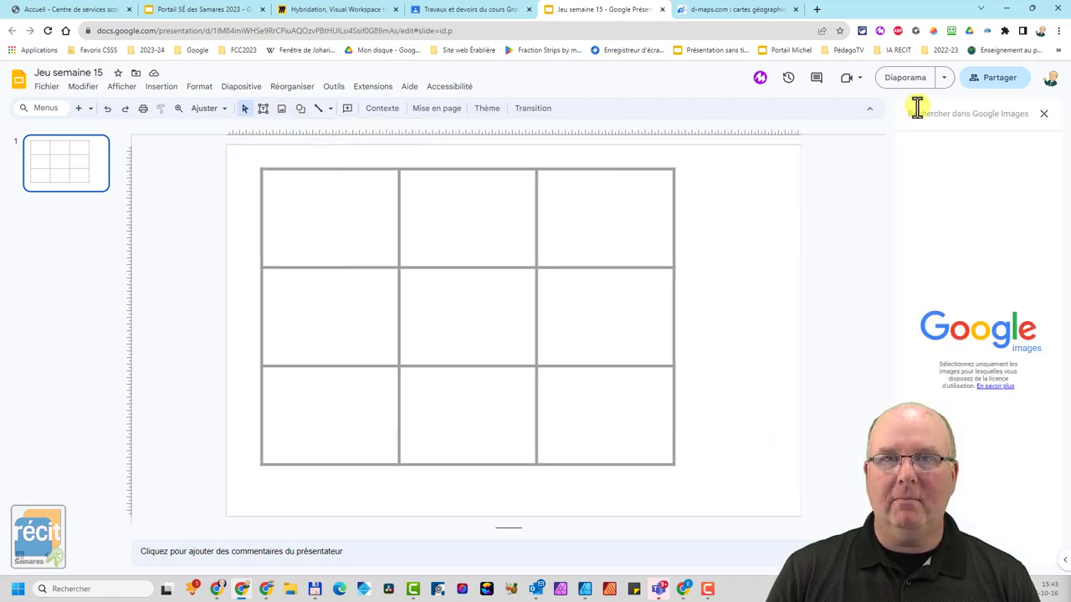
click(927, 115)
text(s)
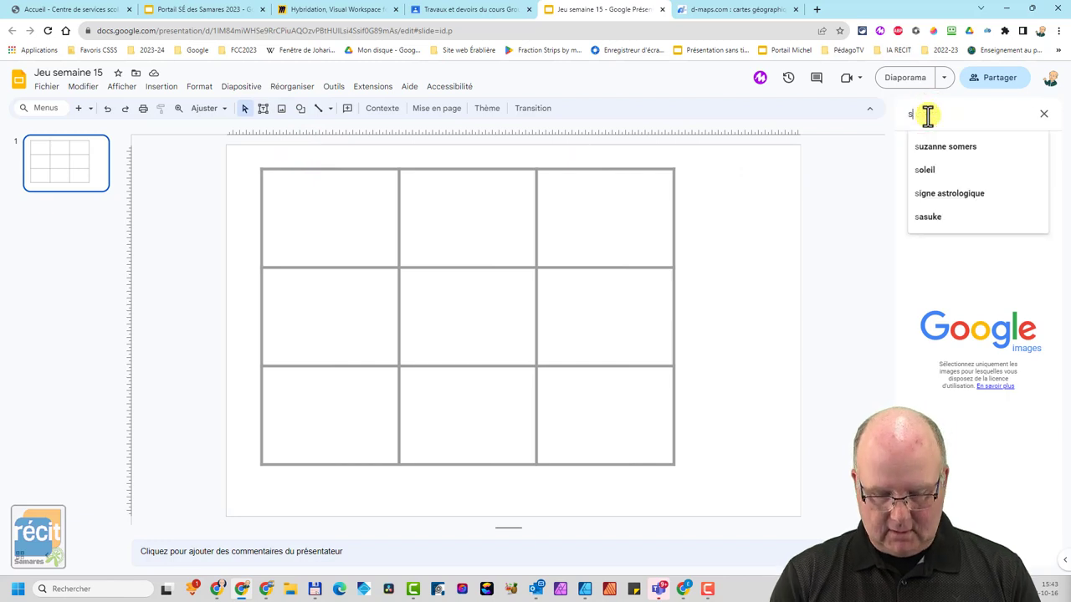
text(oliel)
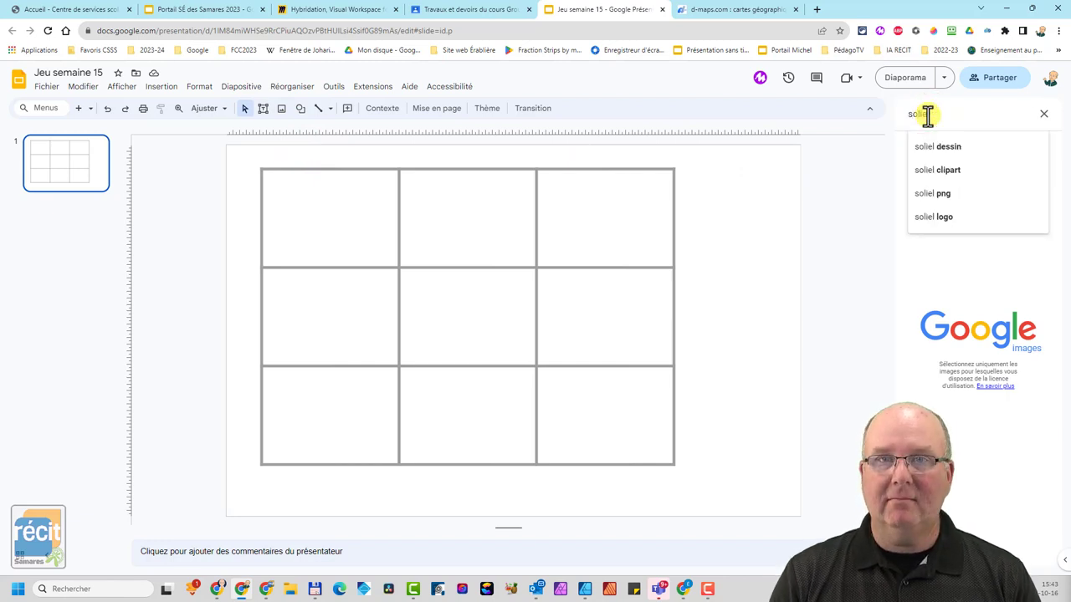
key(Down)
key(Return)
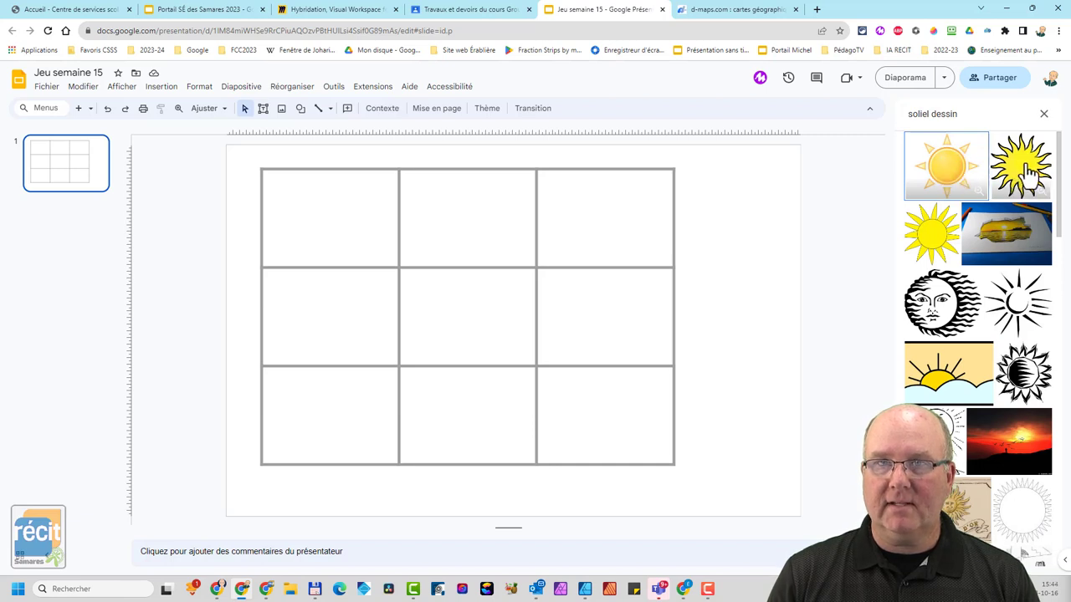
drag(1024, 170, 177, 225)
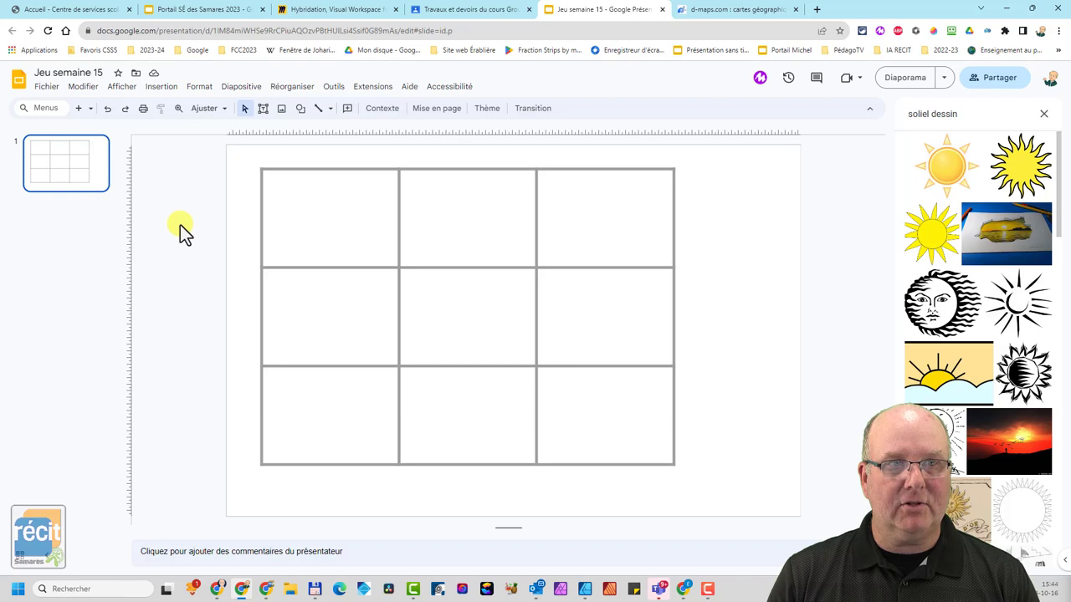
click(1022, 172)
click(1024, 550)
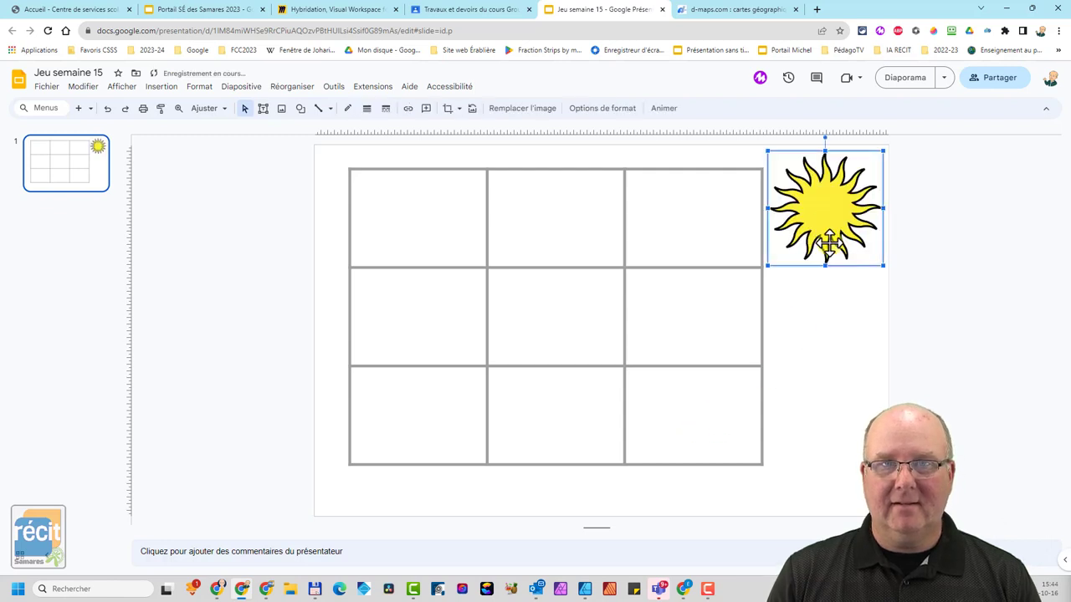
Shrink the sun, move it off the slide's left edge, and duplicate it
mouse_move(883, 266)
mouse_down()
mouse_move(831, 219)
mouse_move(841, 223)
mouse_up()
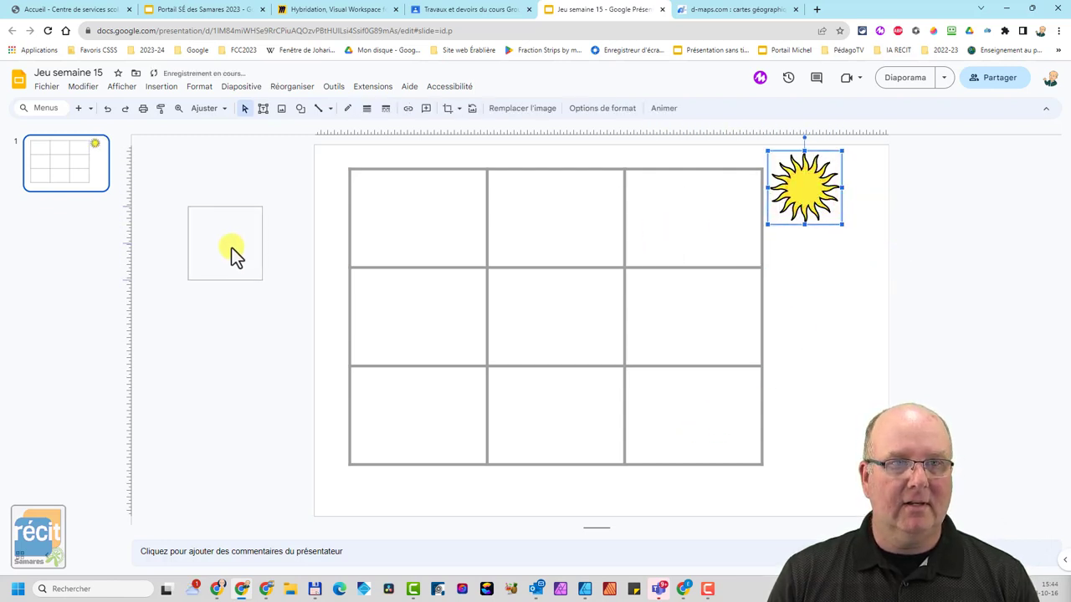
drag(231, 247, 228, 243)
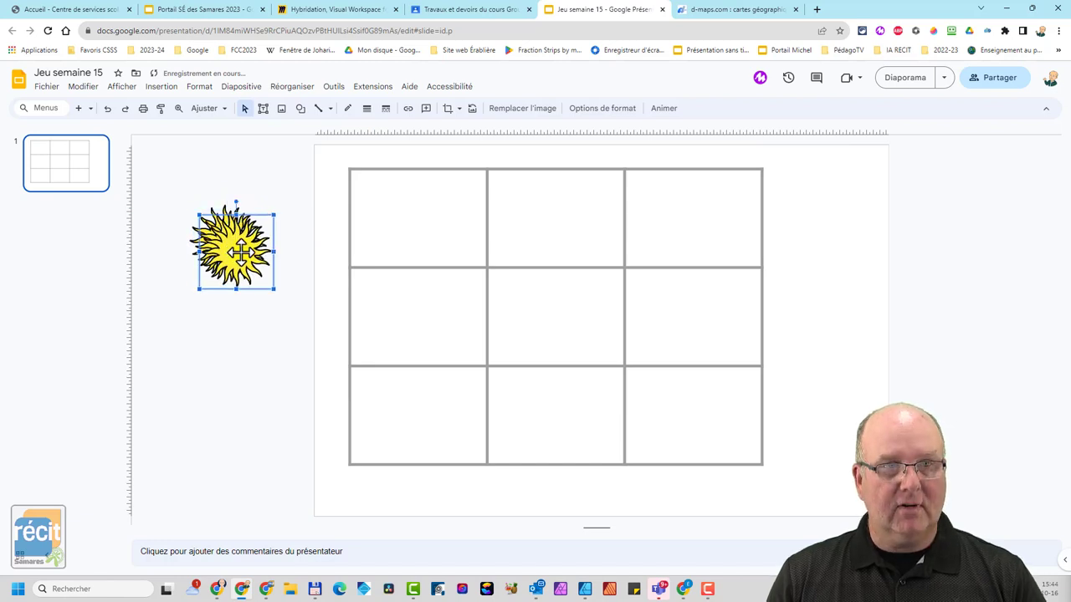
key(ctrl+d)
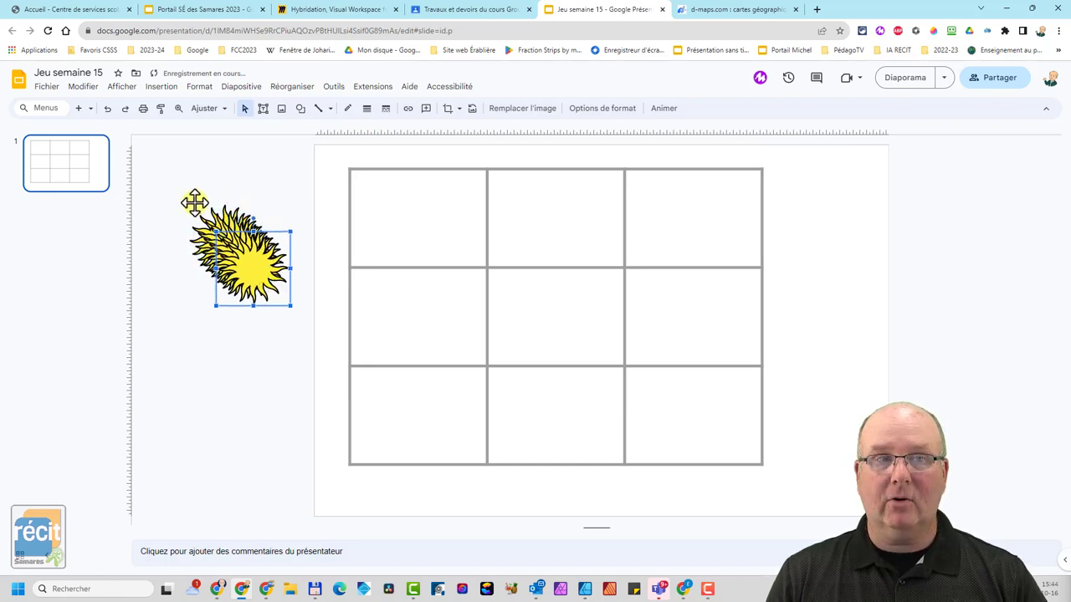
Align the stacked sun copies to each other's horizontal centre and vertical middle
drag(189, 184, 295, 317)
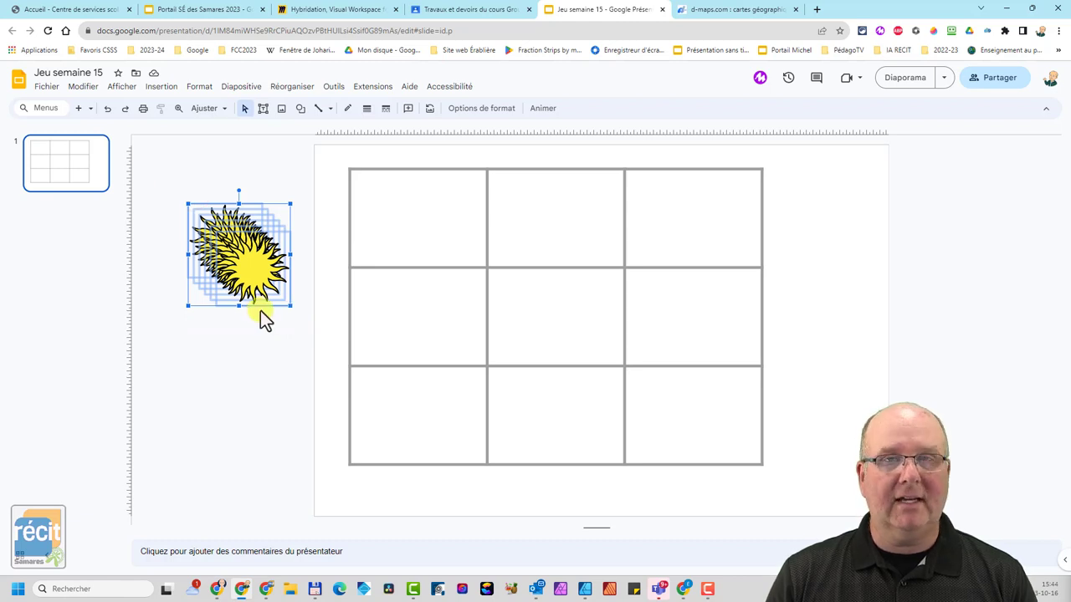
right_click(256, 267)
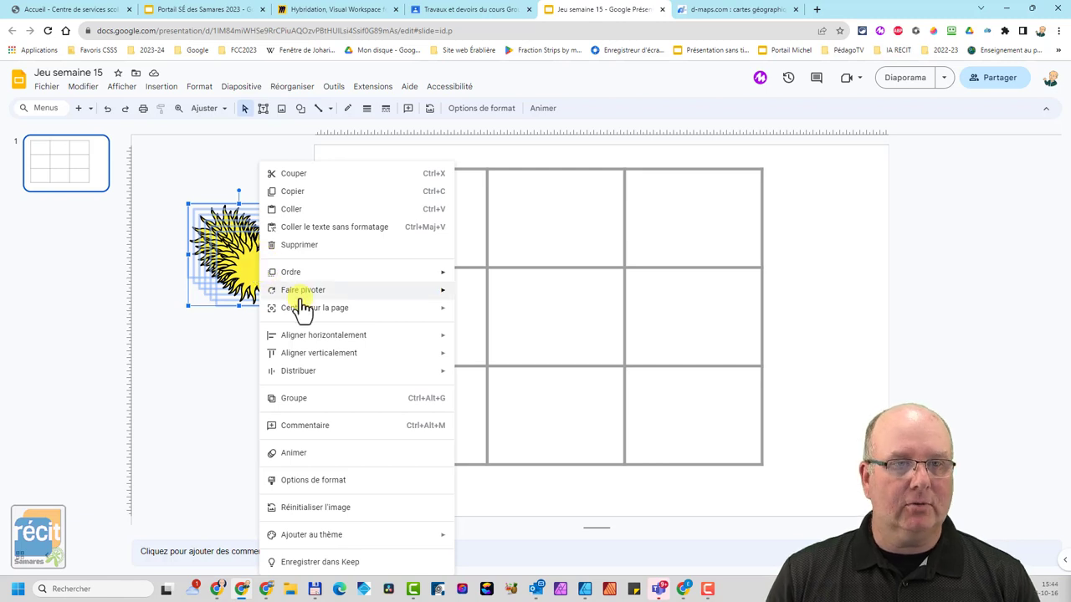
mouse_move(368, 336)
click(488, 358)
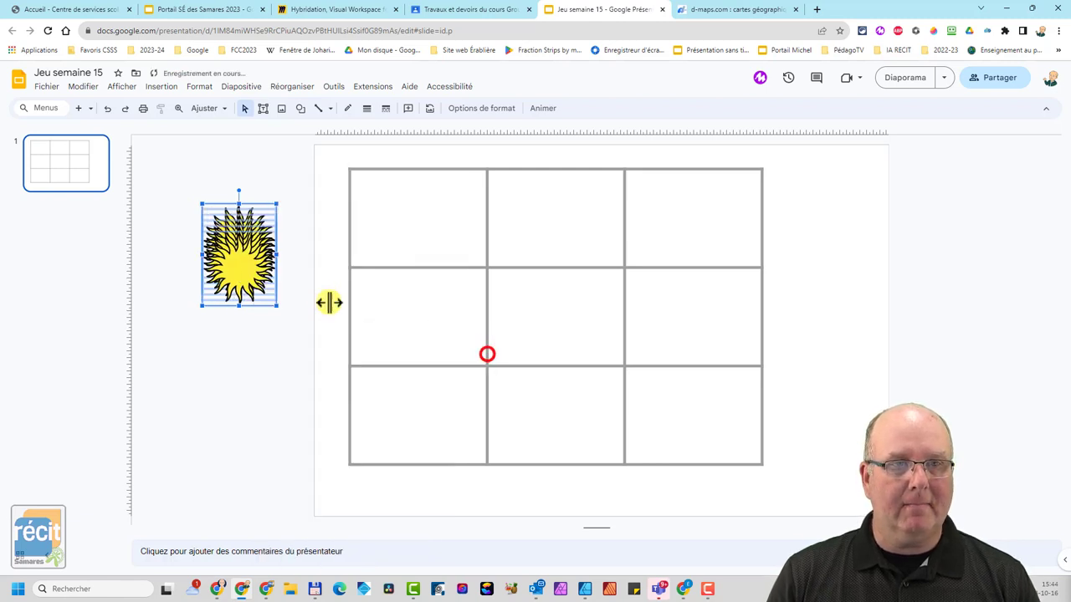
right_click(238, 259)
mouse_move(296, 364)
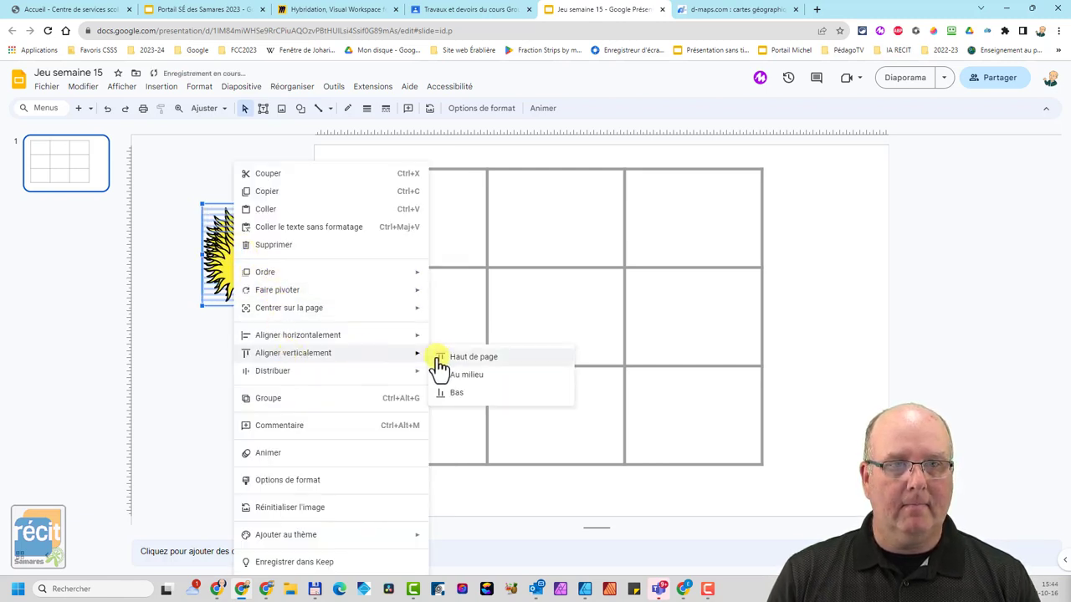
click(457, 373)
click(175, 249)
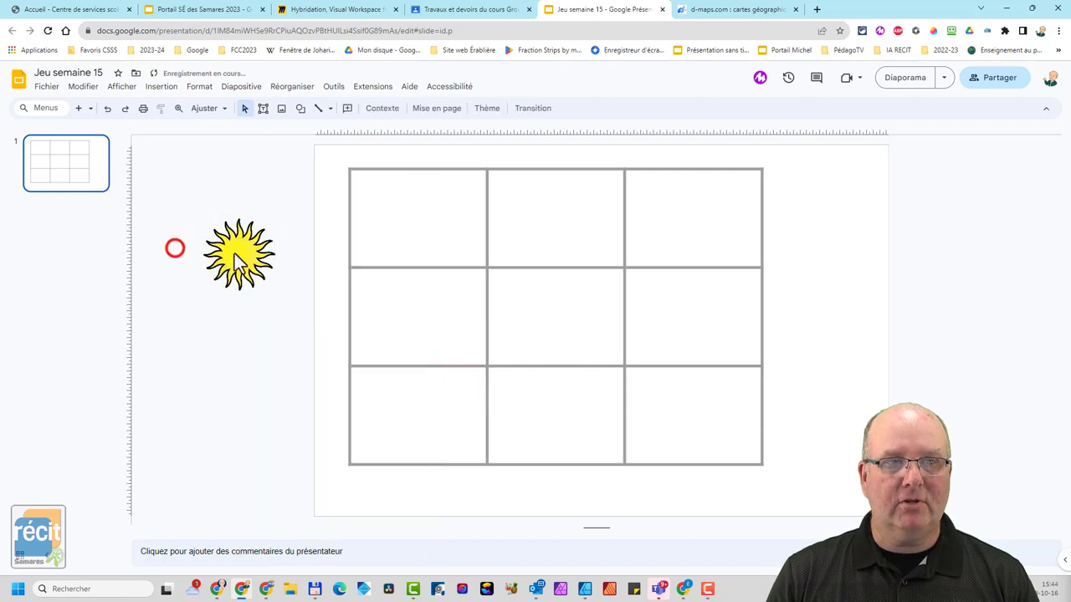
click(283, 111)
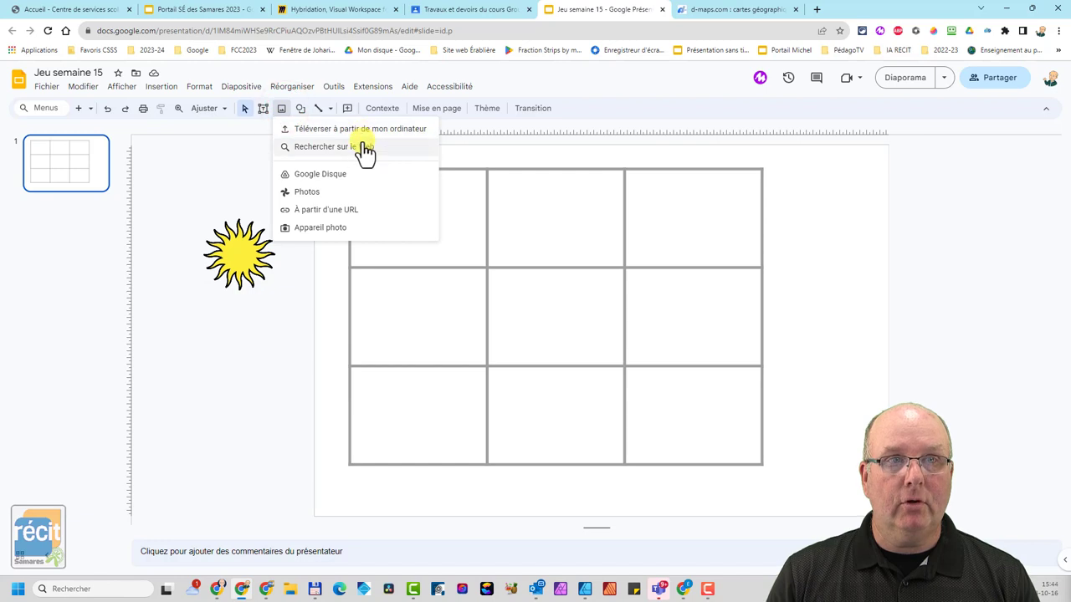
Run a web image search for 'lune dessin'
click(365, 147)
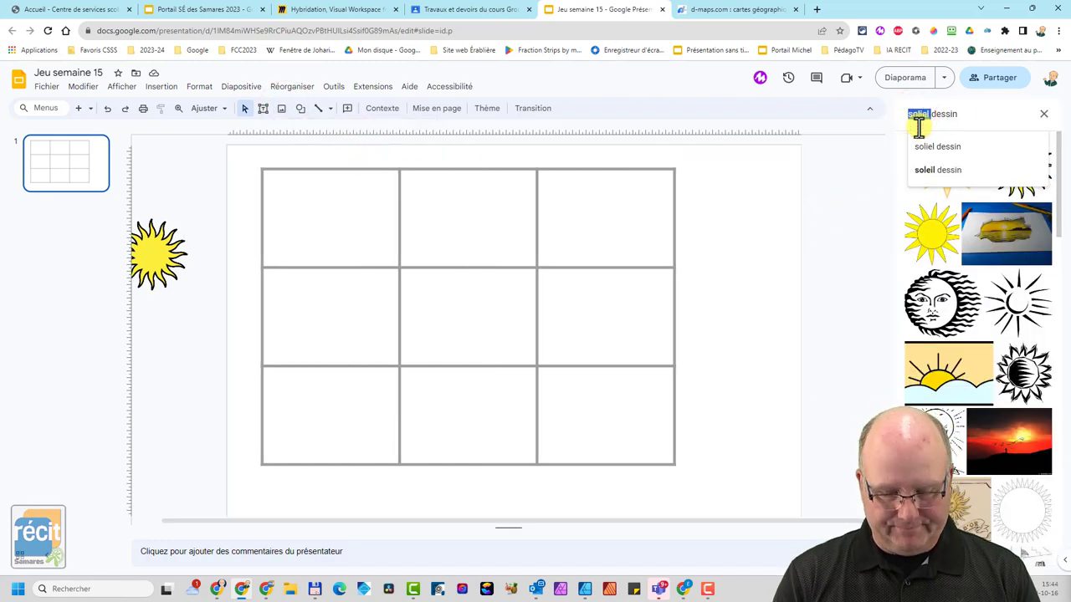
key(BackSpace)
key(BackSpace)
key(BackSpace)
text(lune)
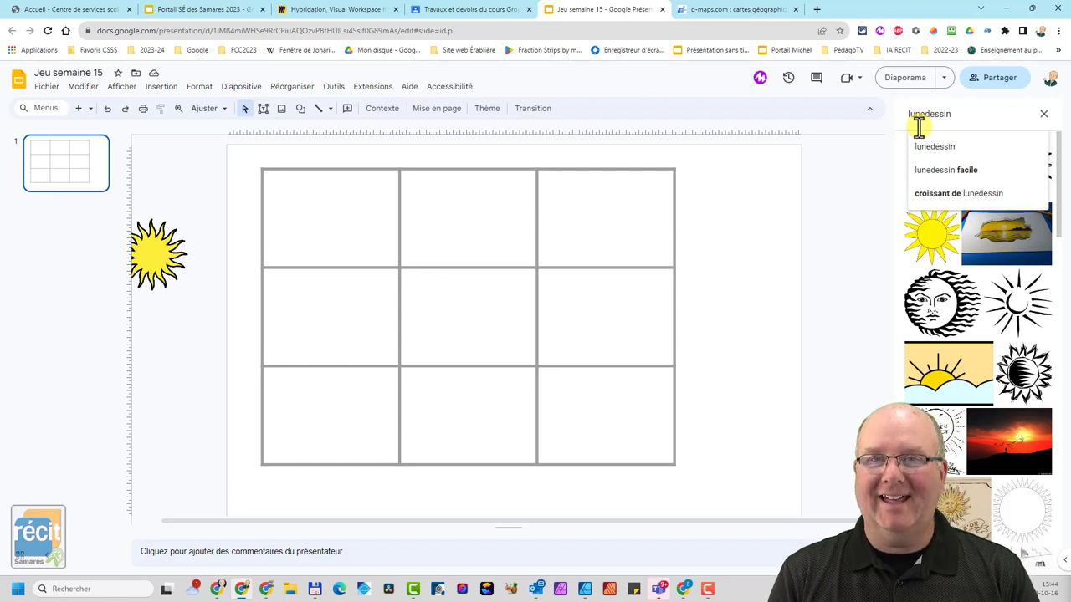
key(Return)
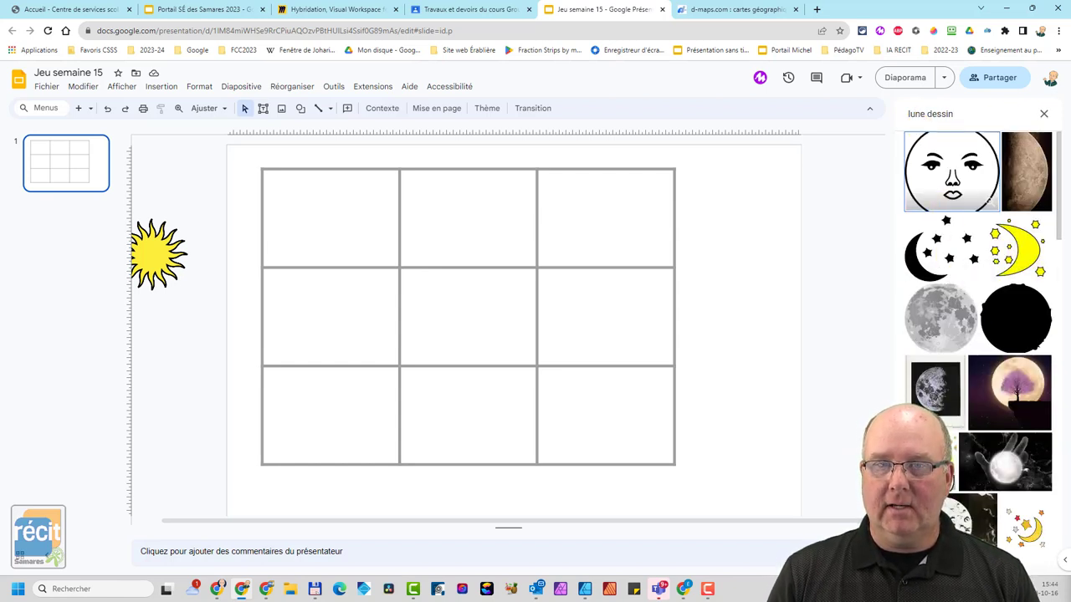
scroll(1003, 334, down, 2)
scroll(1007, 346, down, 3)
scroll(1013, 349, down, 3)
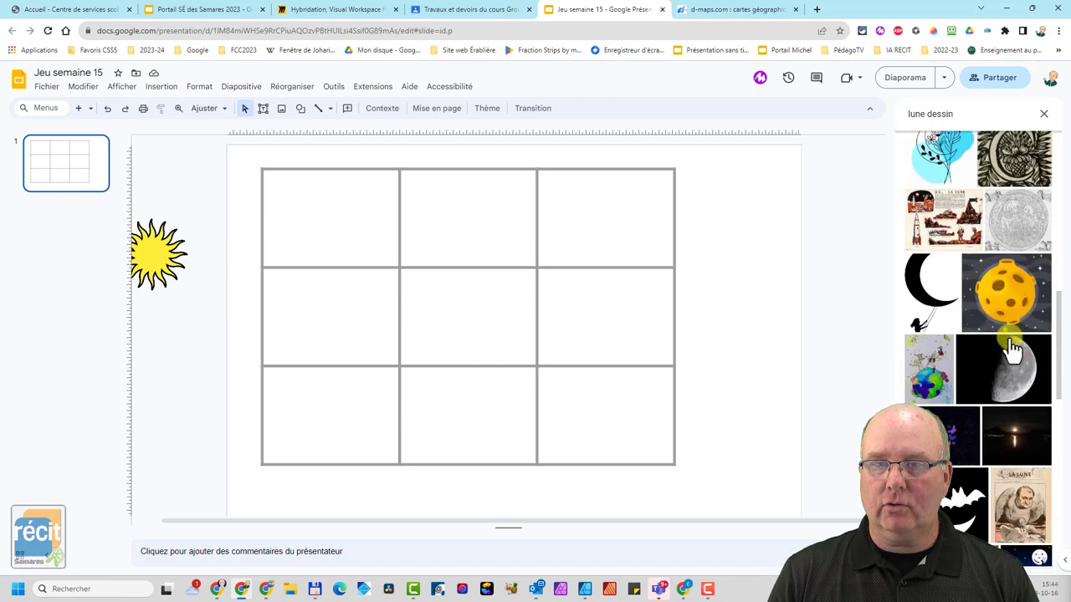
scroll(1011, 348, up, 3)
scroll(1008, 346, up, 4)
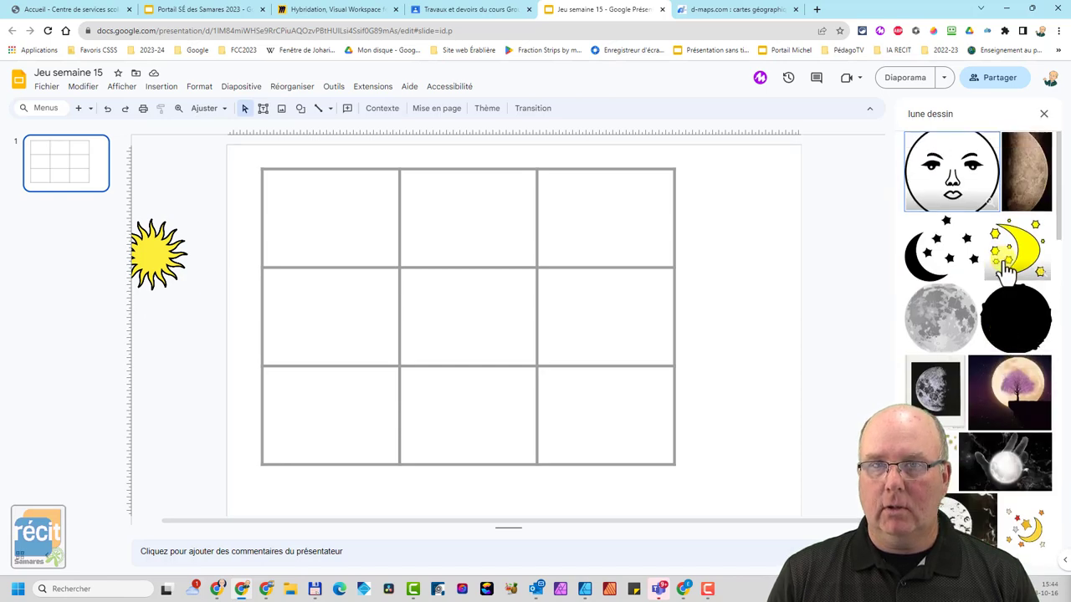
Insert the yellow crescent moon, shrink it, and place it below the sun
mouse_move(1006, 270)
mouse_down()
mouse_move(950, 468)
mouse_move(714, 305)
mouse_up()
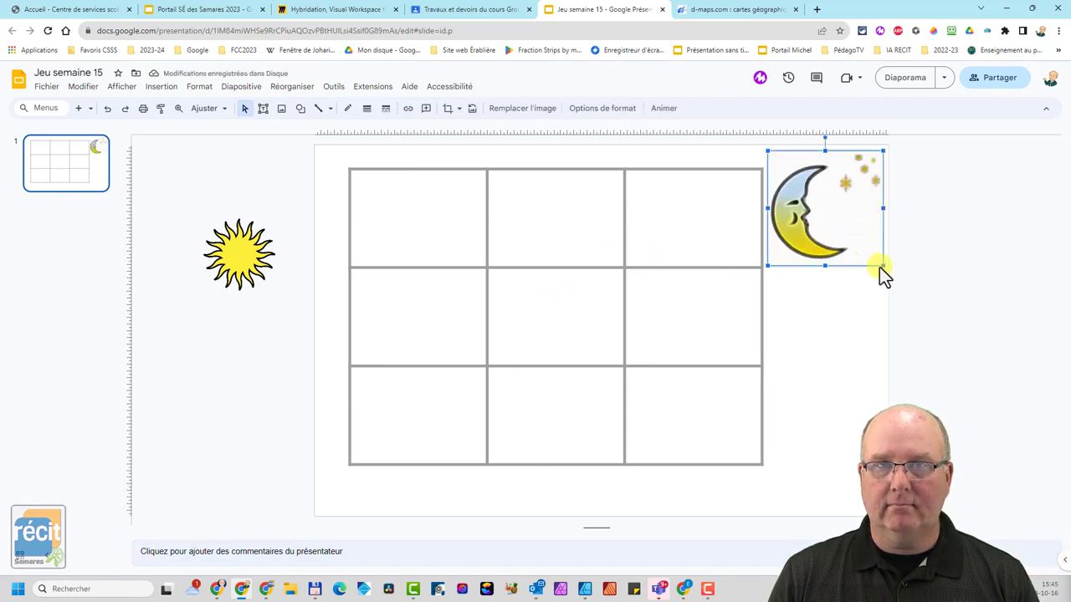
drag(884, 266, 849, 232)
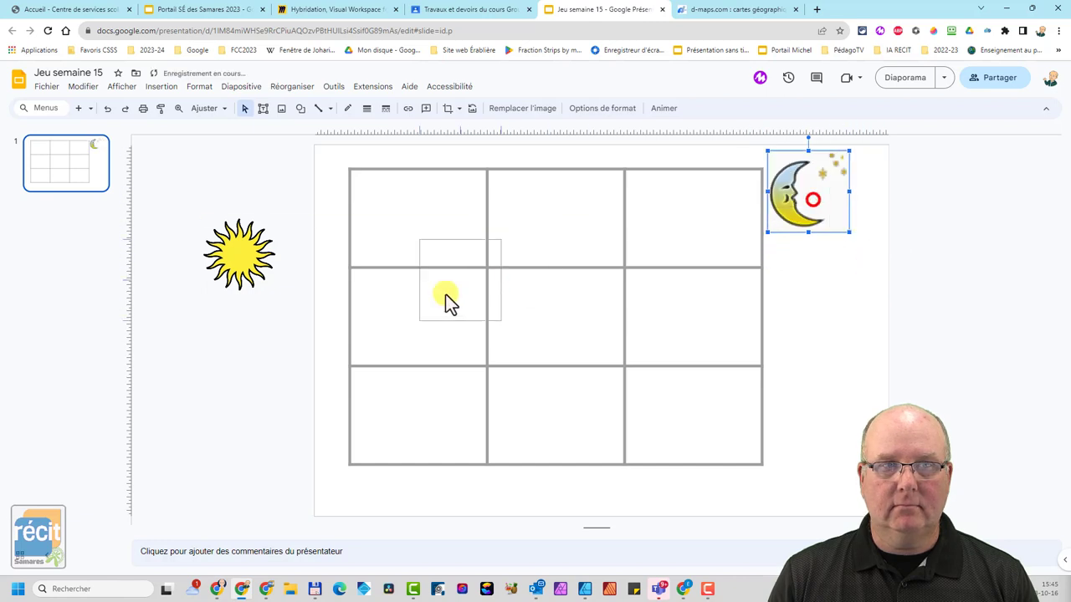
drag(445, 293, 244, 347)
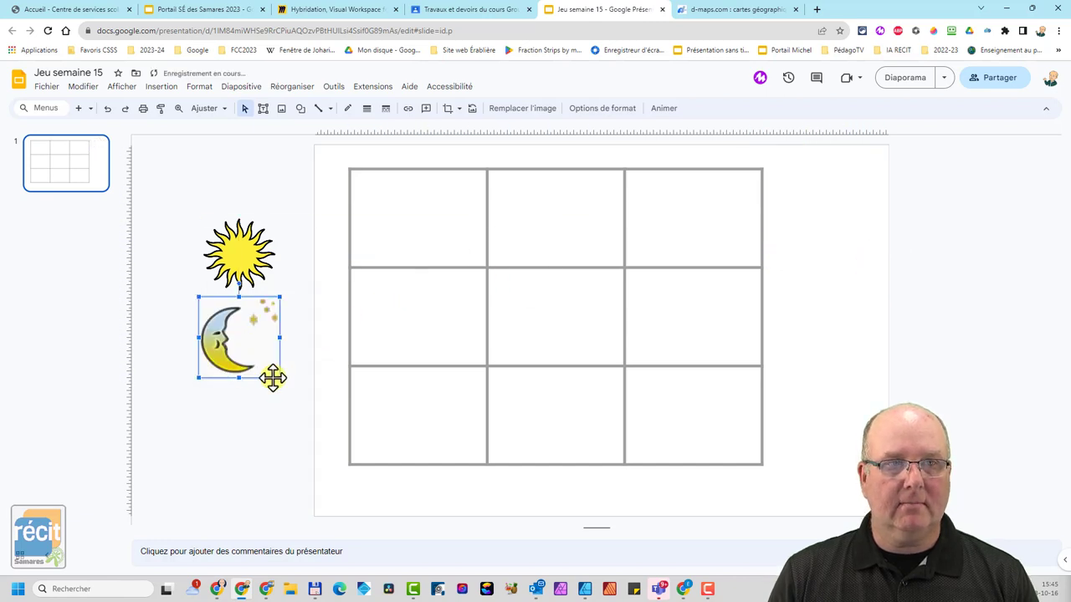
mouse_move(278, 378)
mouse_down()
mouse_move(238, 352)
mouse_move(260, 375)
mouse_up()
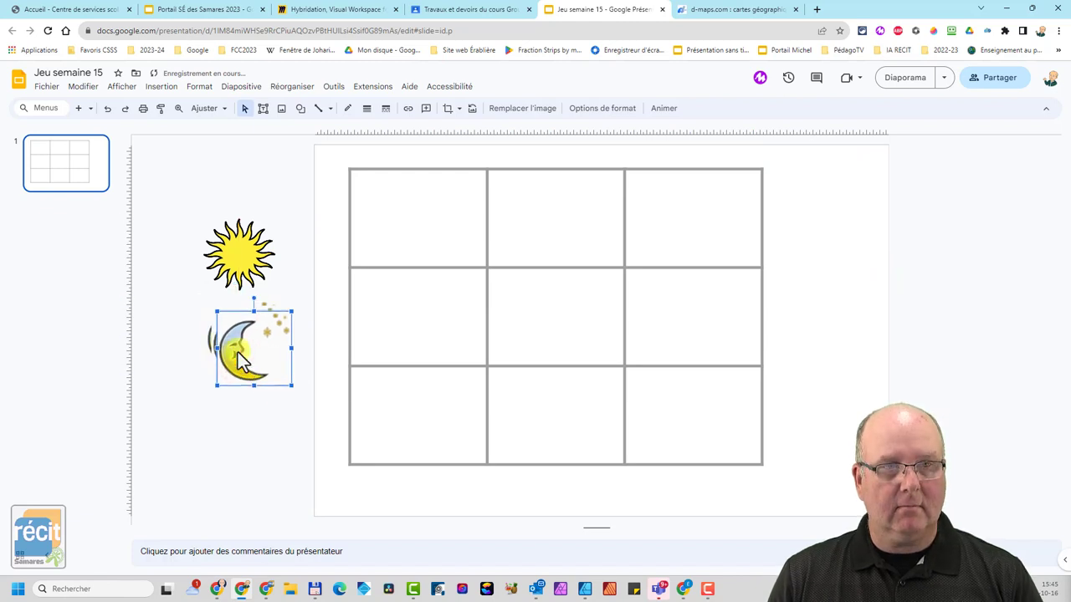
Align the stacked moon copies horizontally and vertically onto one another
drag(181, 313, 299, 377)
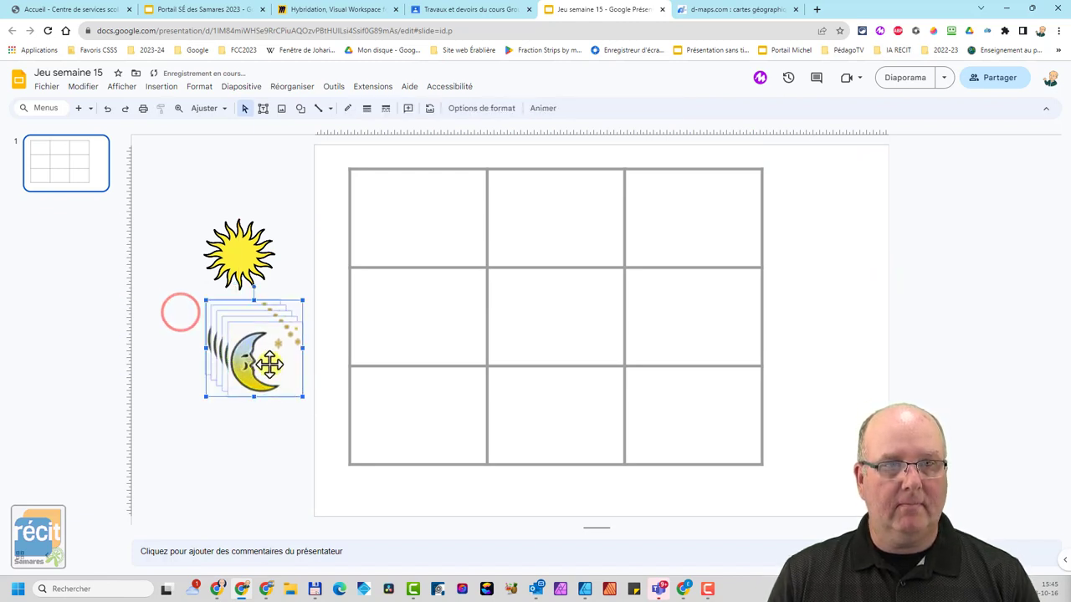
right_click(267, 361)
mouse_move(443, 336)
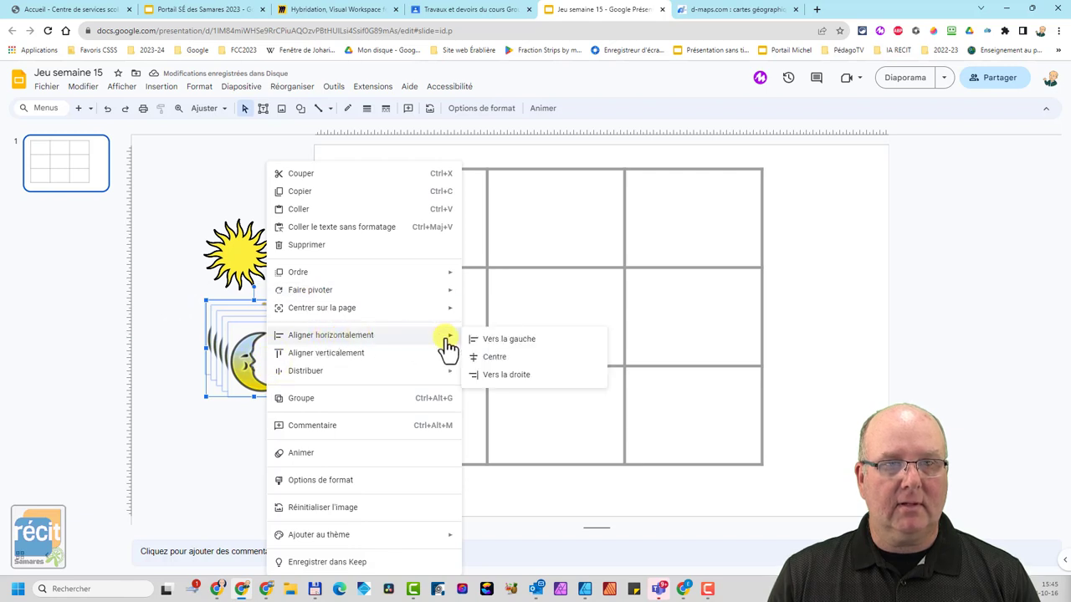
click(490, 353)
right_click(271, 359)
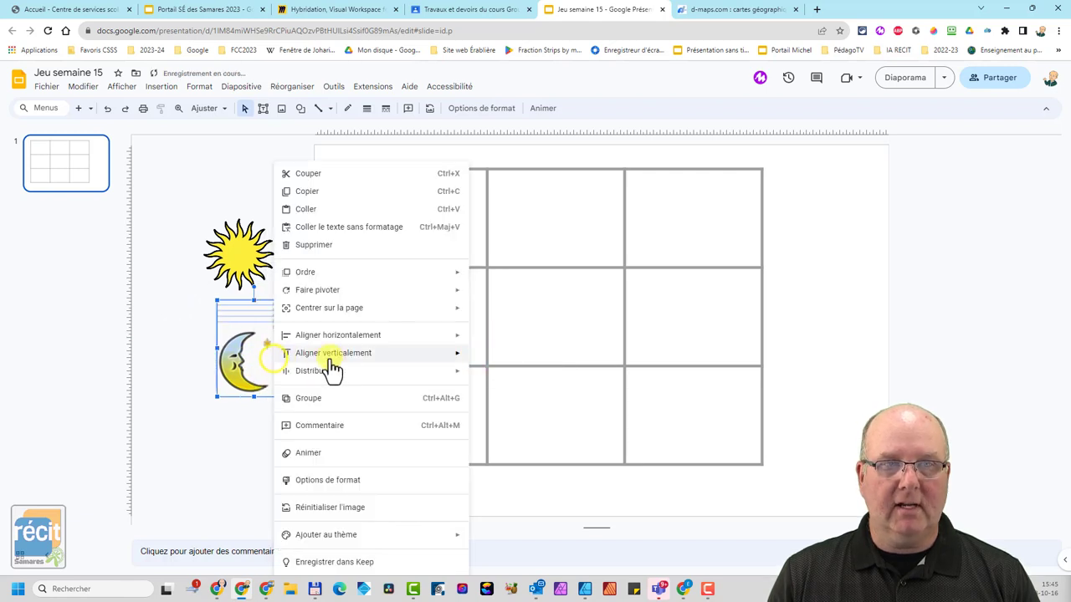
mouse_move(368, 354)
click(511, 363)
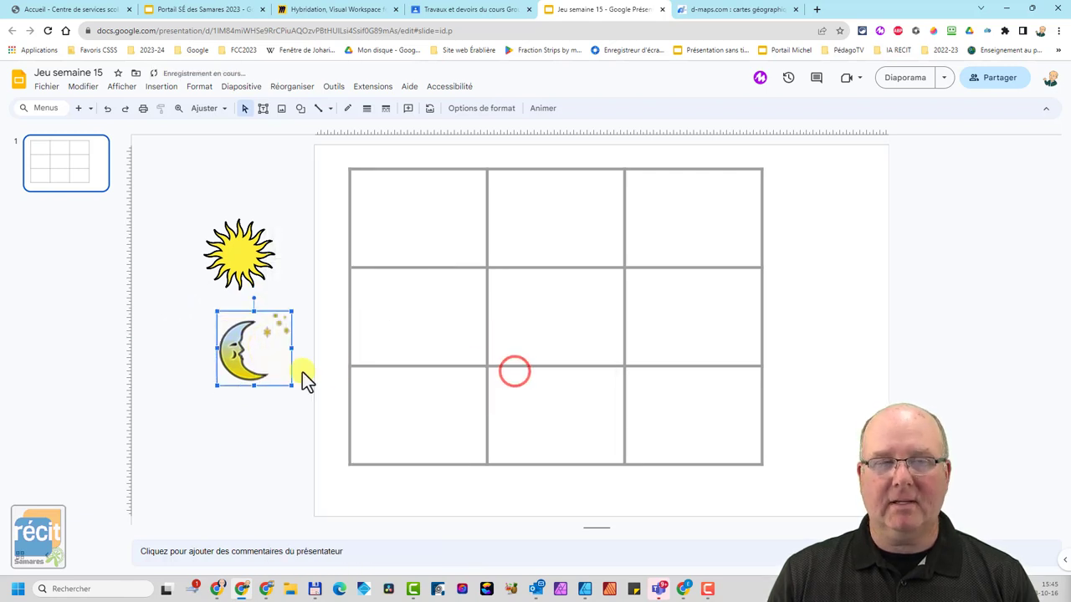
click(189, 414)
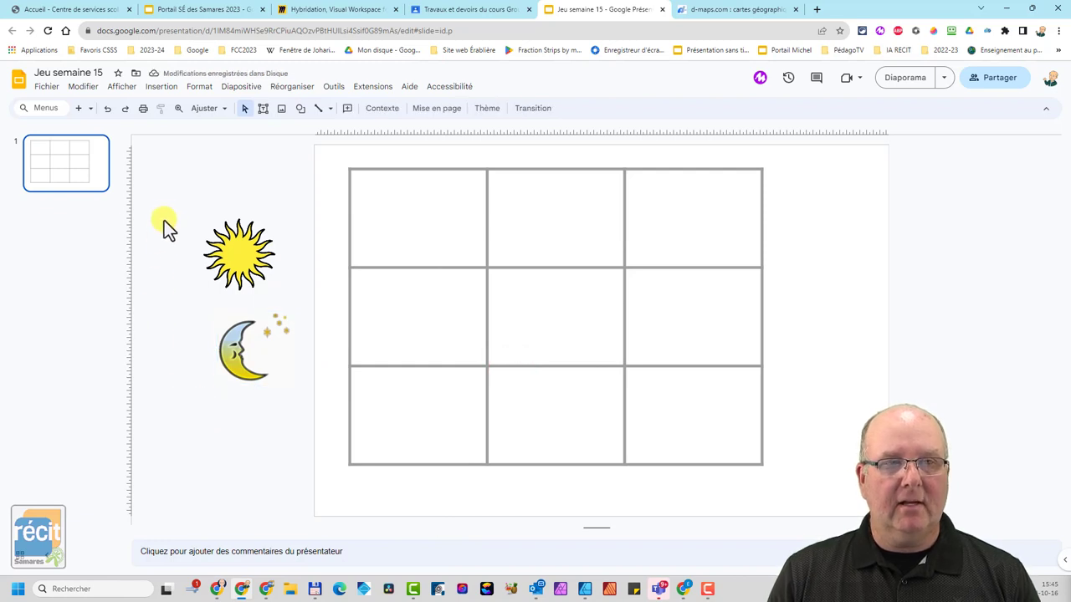
Move the sun and moon images together to the right of the 3x3 table and open Options de format
drag(169, 208, 293, 379)
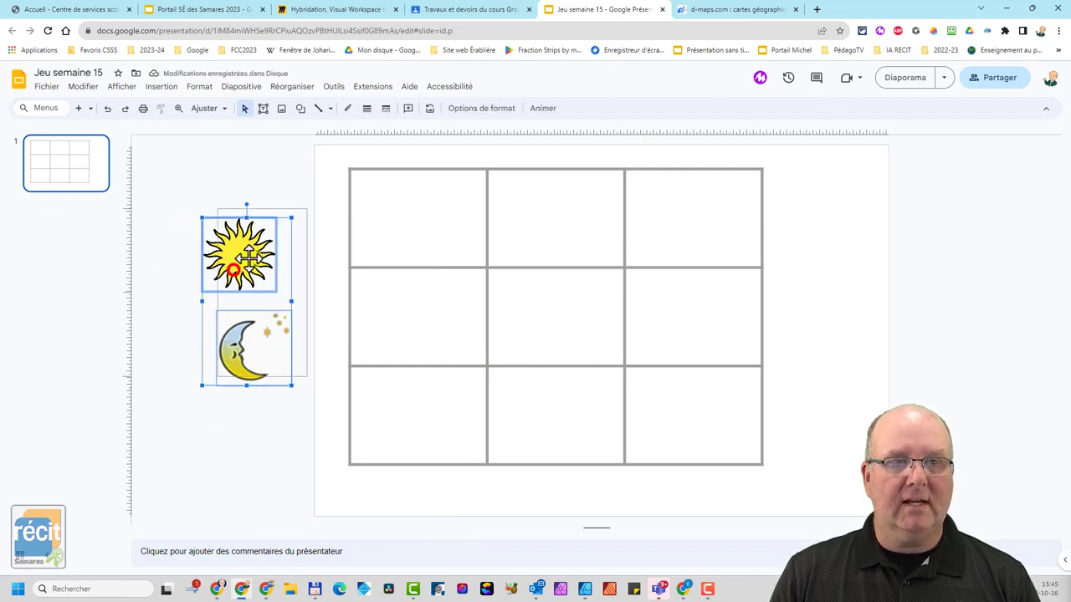
drag(234, 272, 252, 235)
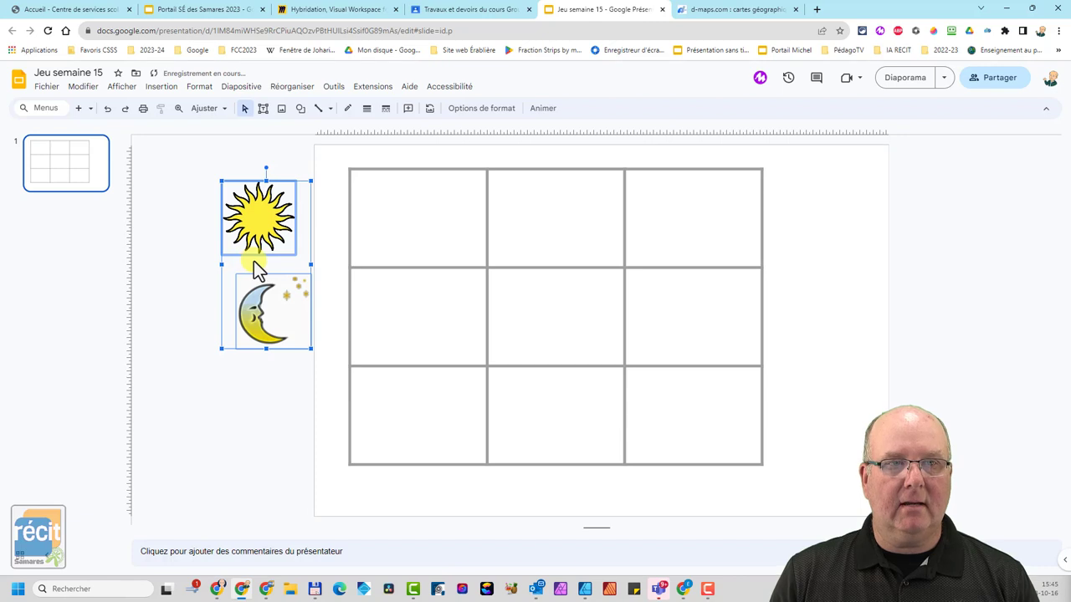
drag(258, 269, 813, 302)
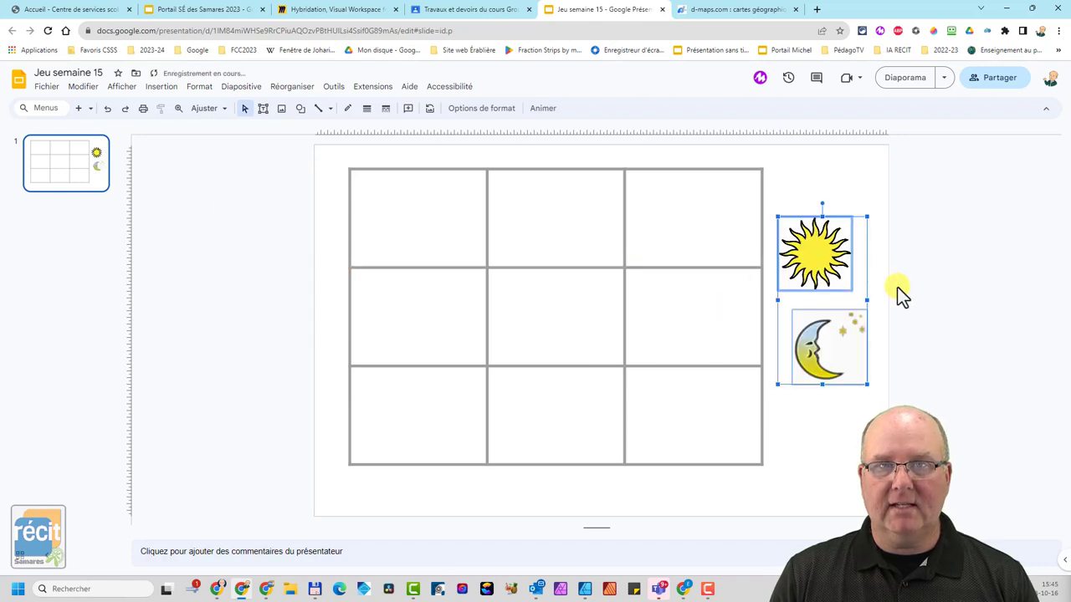
click(900, 294)
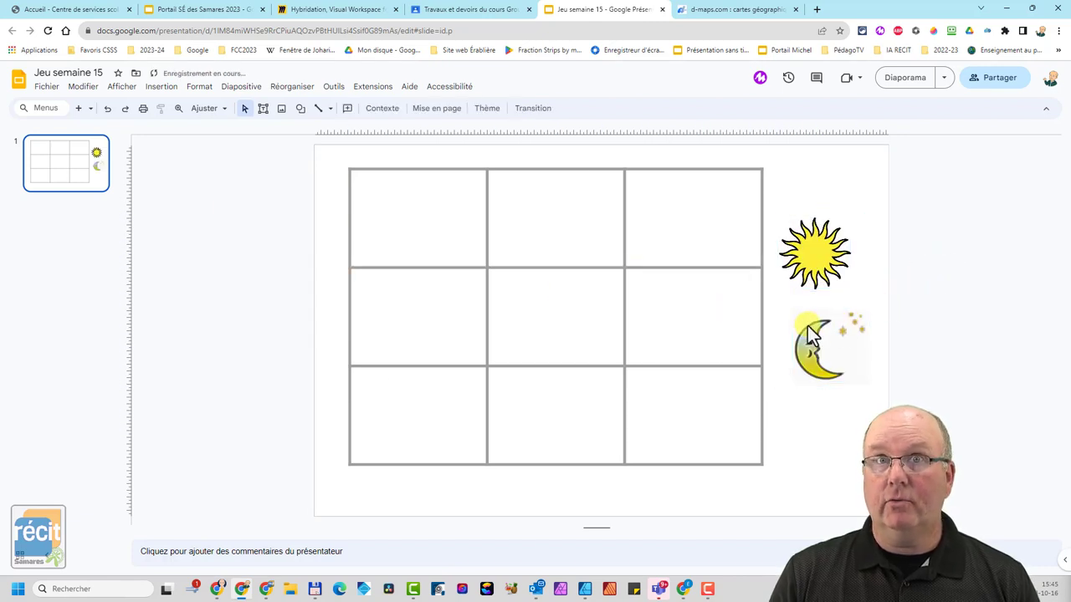
double_click(653, 292)
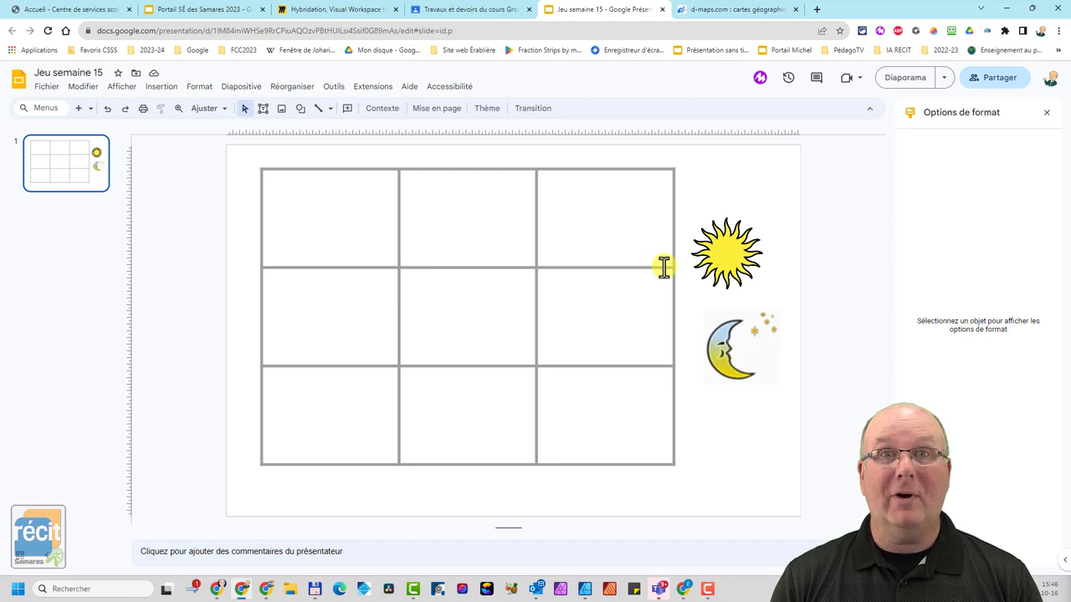
Add a new slide after the table slide and delete its title and text placeholders
click(51, 87)
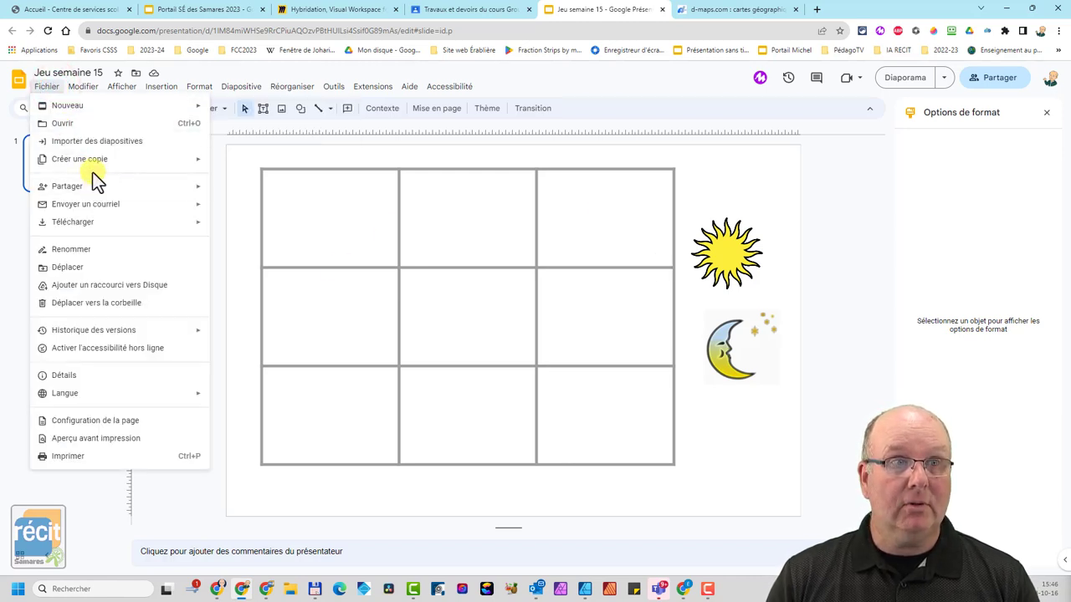
click(270, 140)
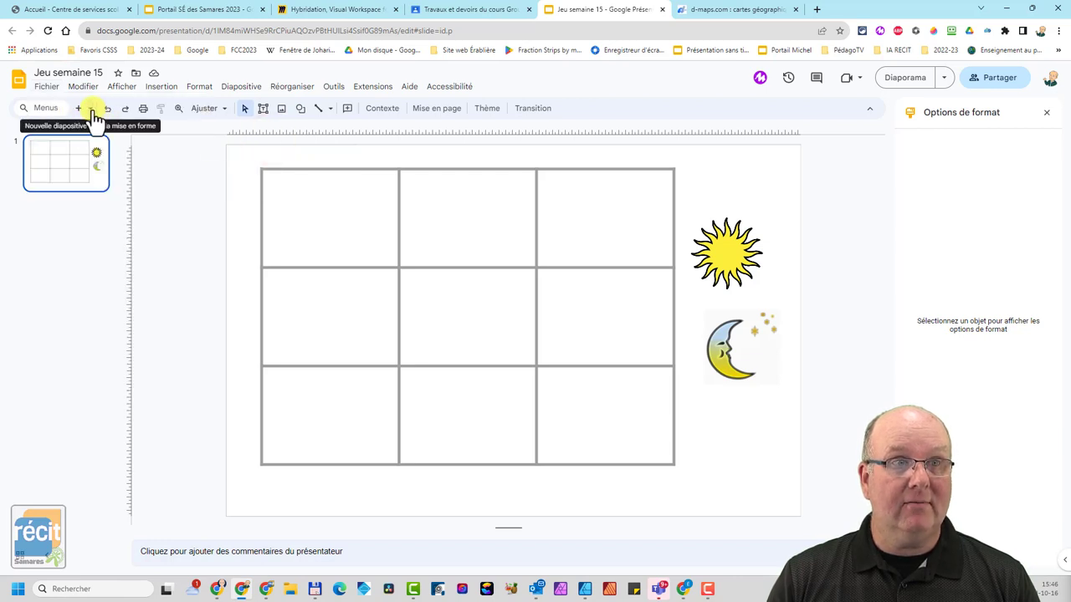
click(79, 109)
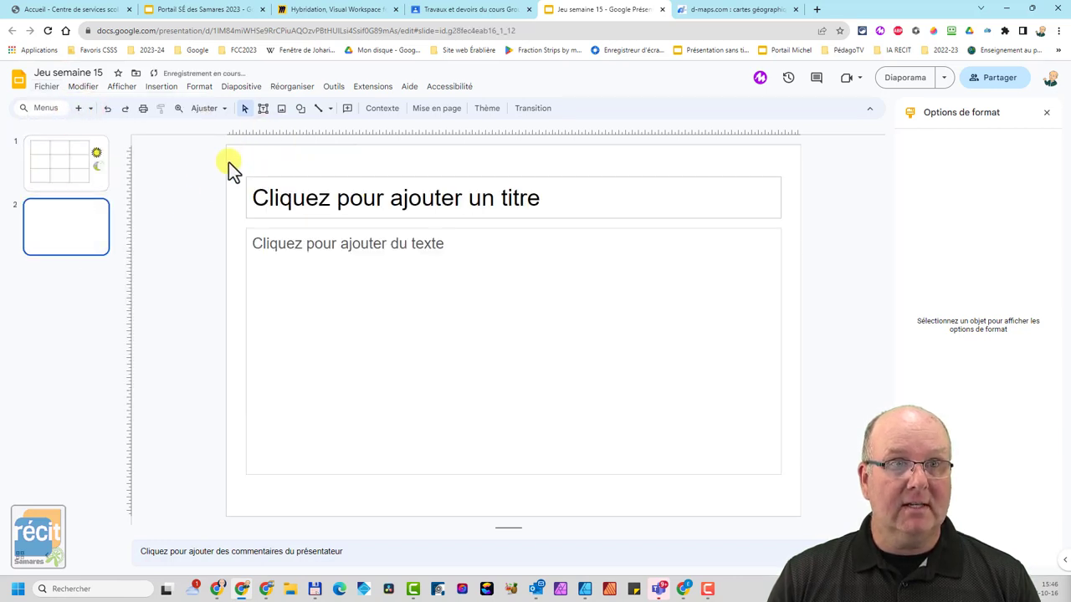
drag(230, 163, 477, 407)
key(Delete)
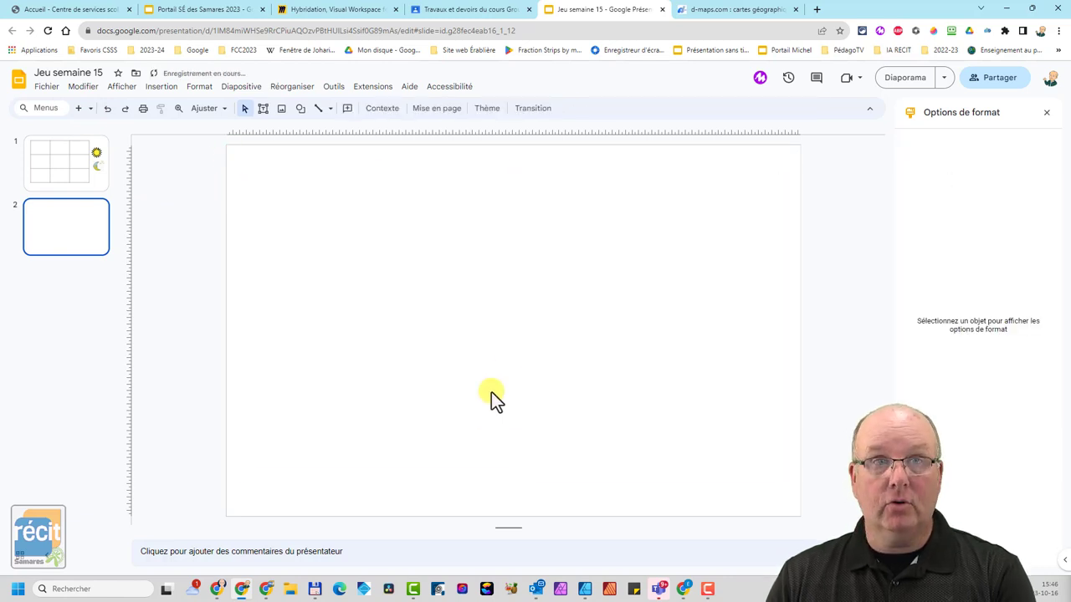
click(724, 10)
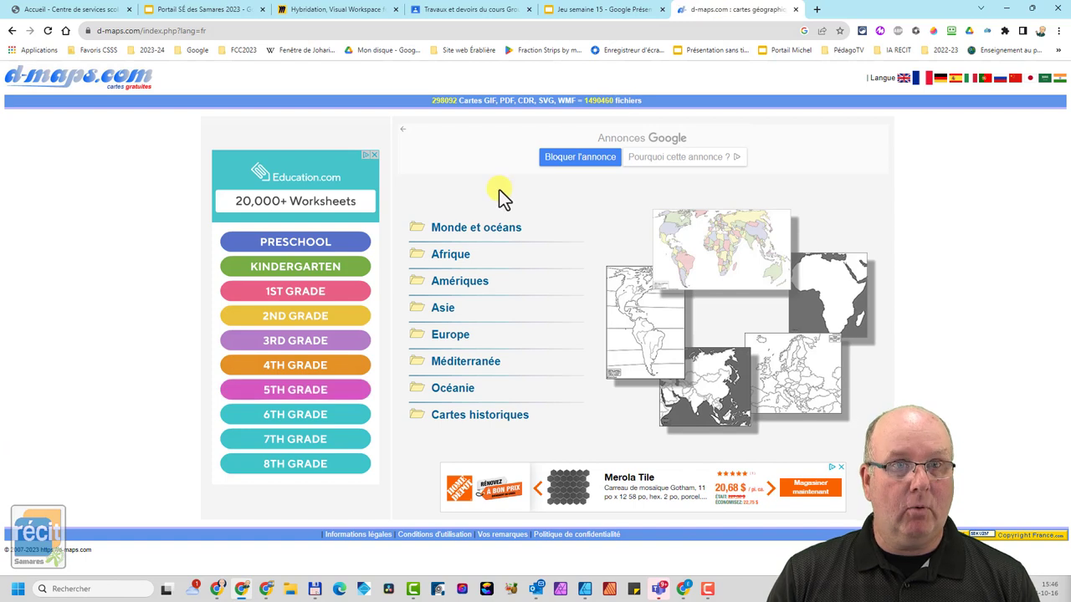
Dismiss the covering advertisement and close the unwanted Grammarly page
click(466, 284)
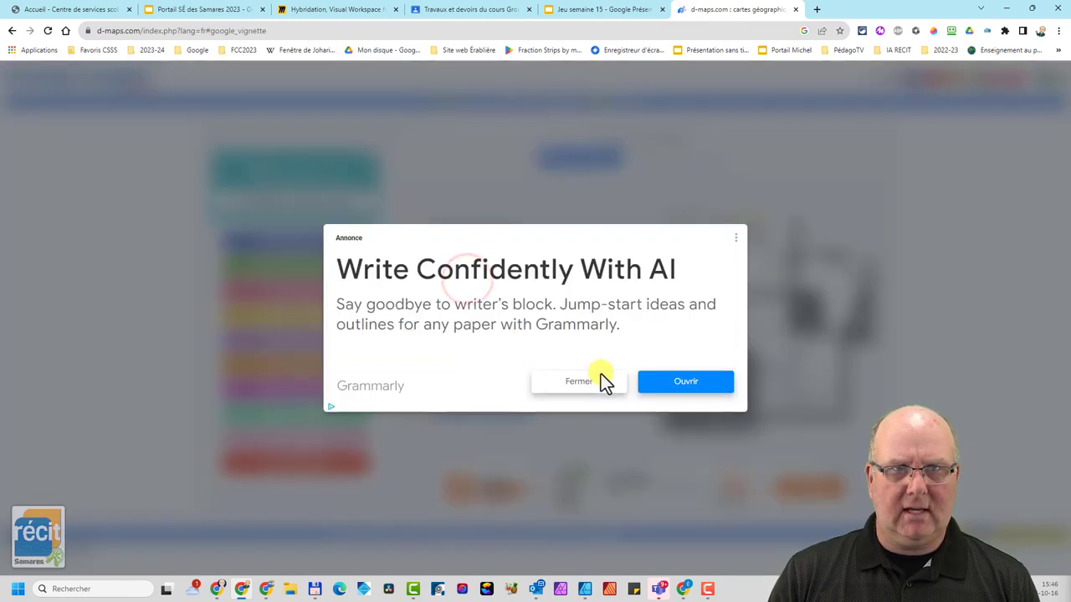
click(686, 383)
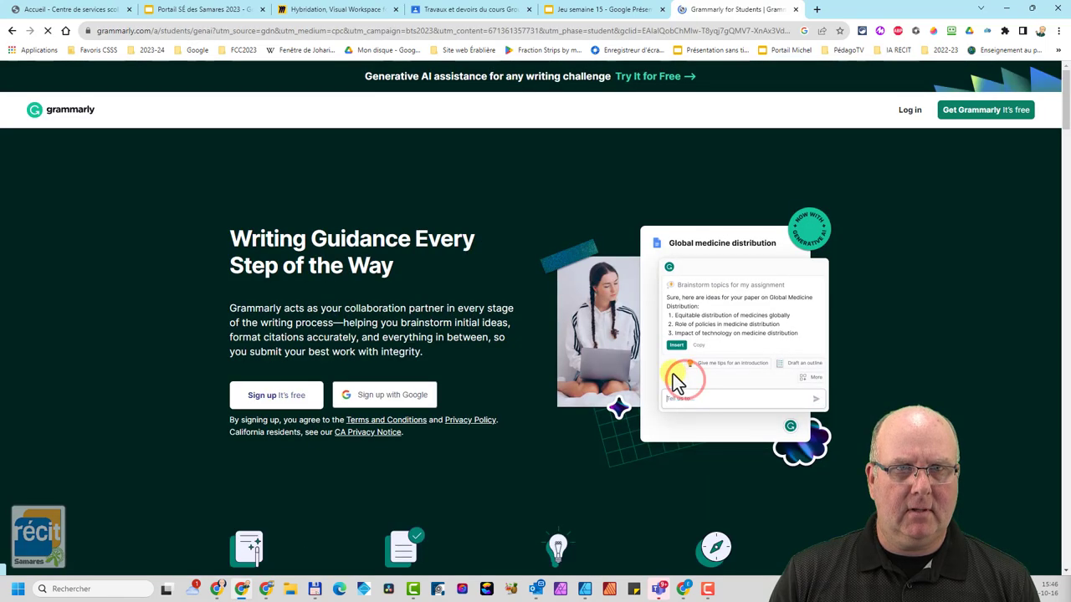
click(796, 9)
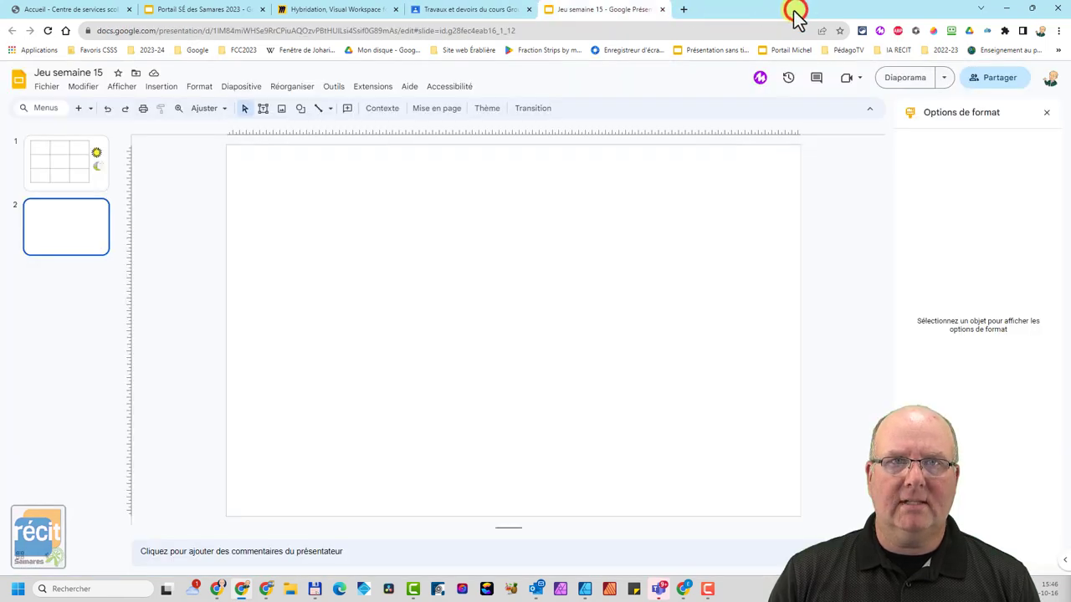
Search Google for 'd-maps' in a new tab and open the d-maps.com site
click(1058, 30)
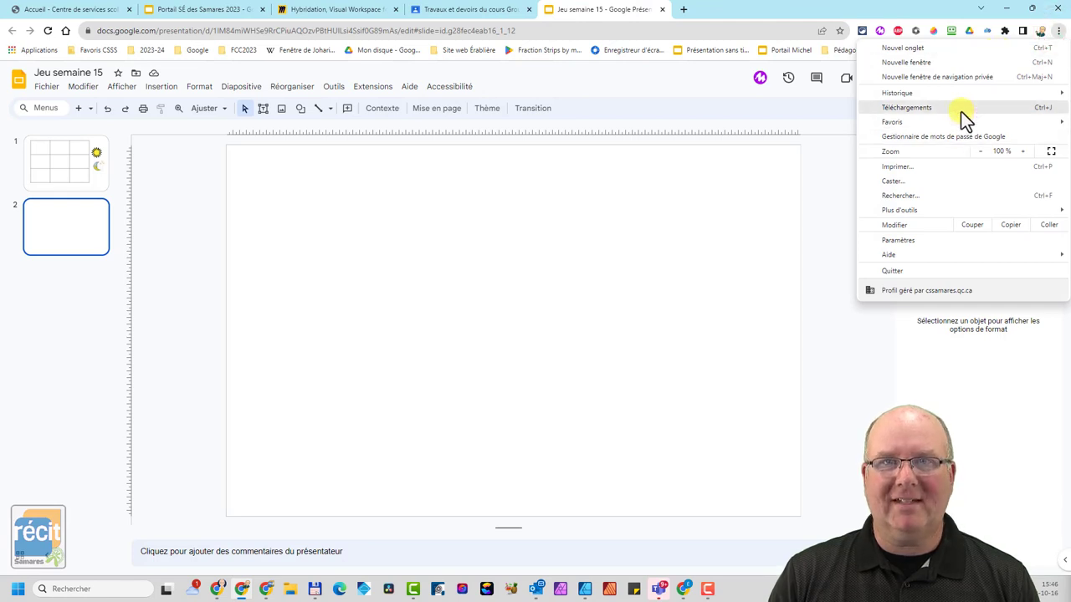
mouse_move(898, 96)
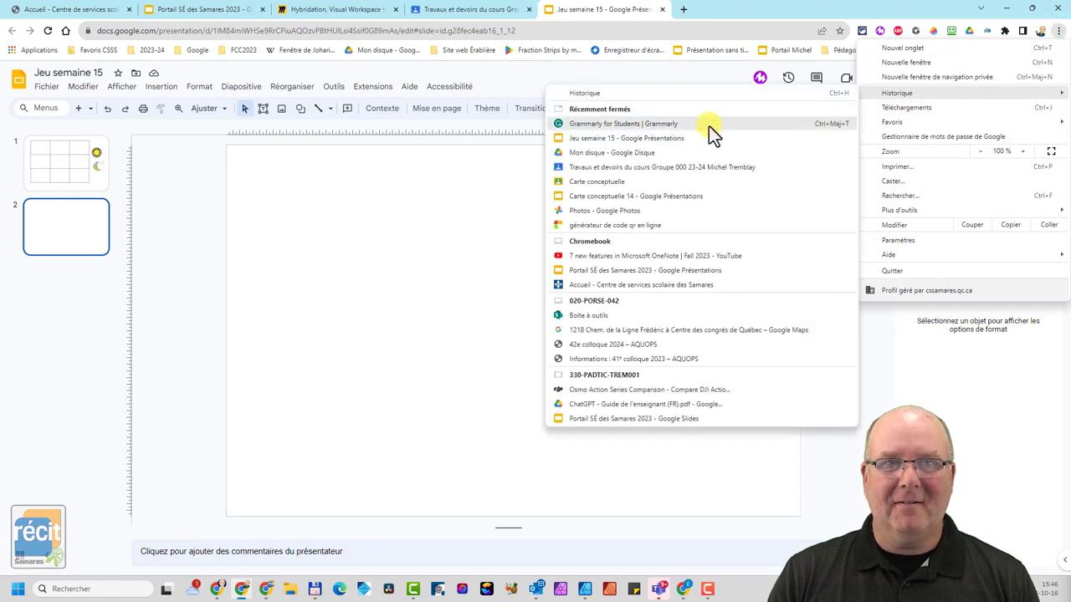
click(682, 10)
text(d-maps)
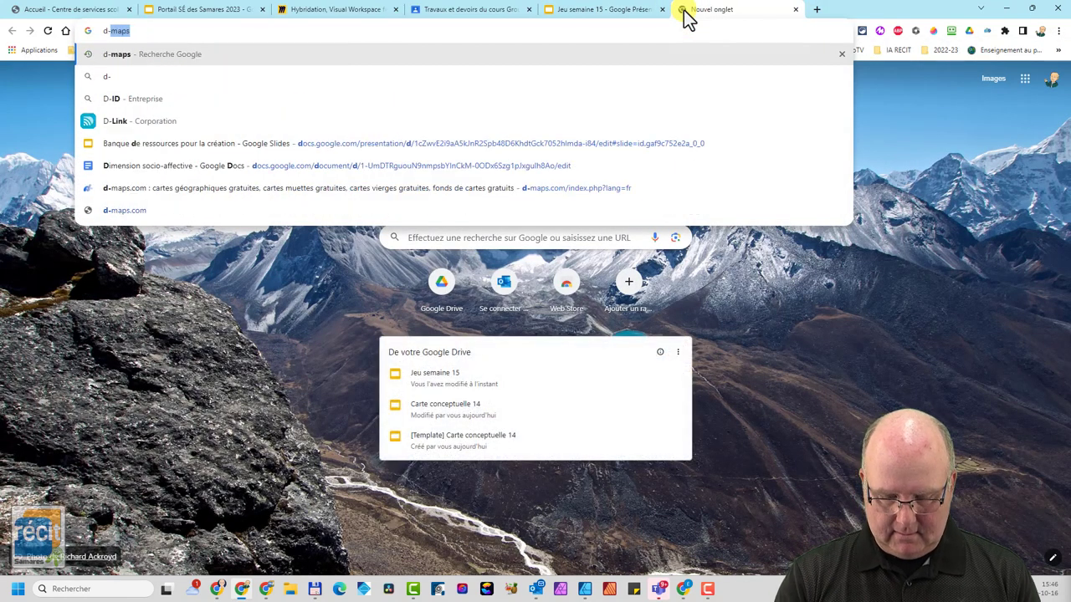
key(Return)
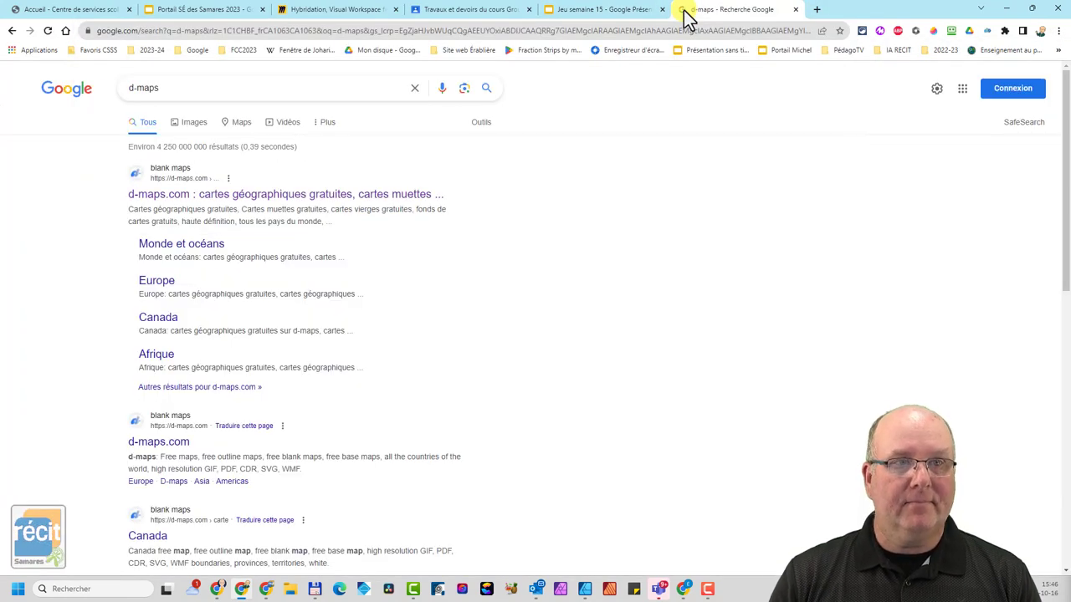
click(382, 195)
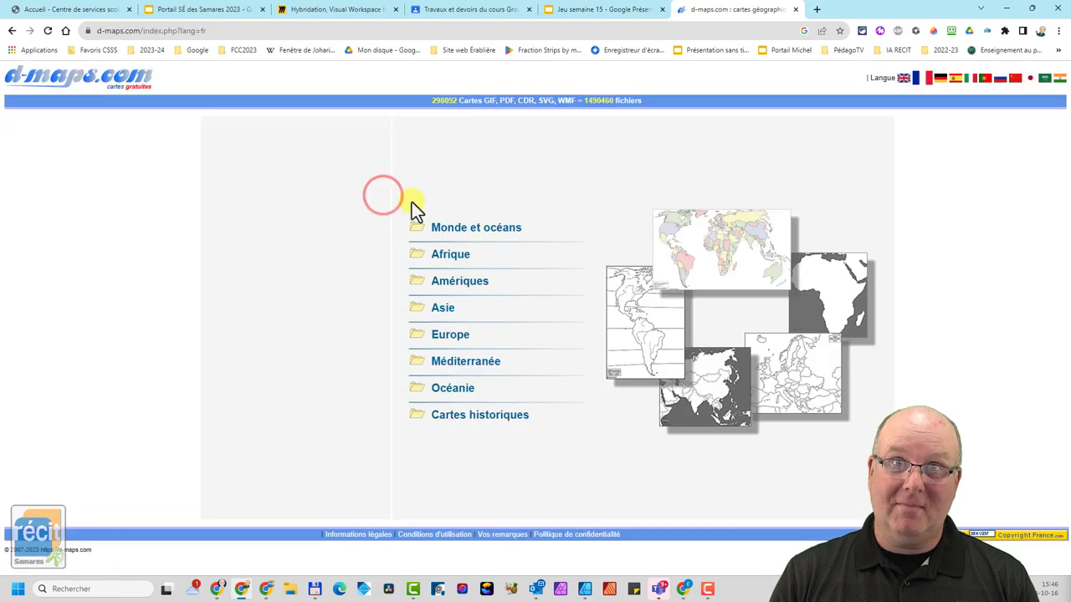
Go to the Amériques section and open the Canada maps list
click(460, 285)
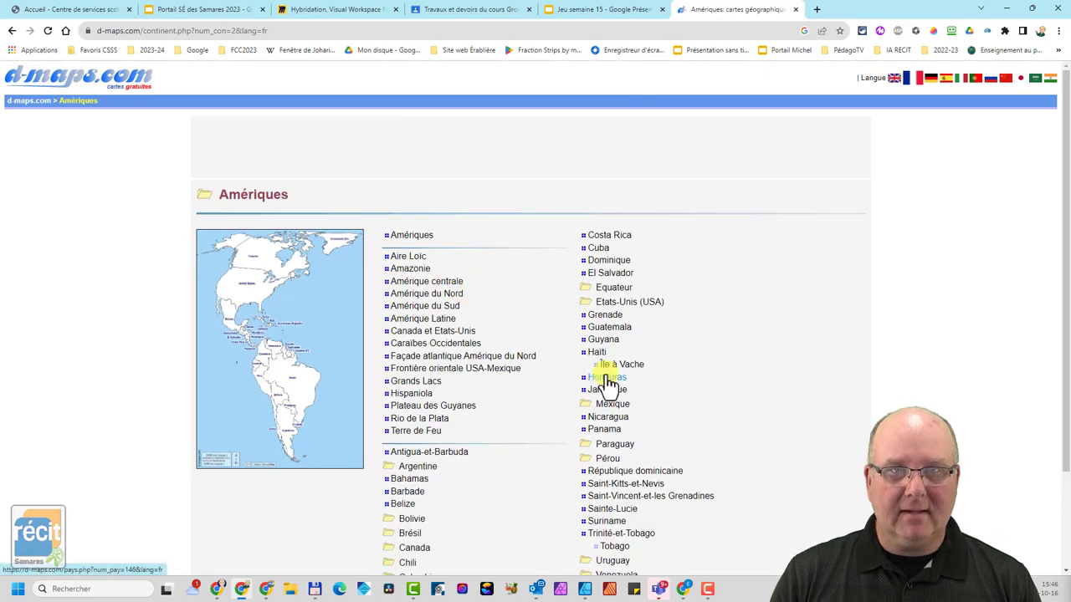
scroll(500, 424, down, 2)
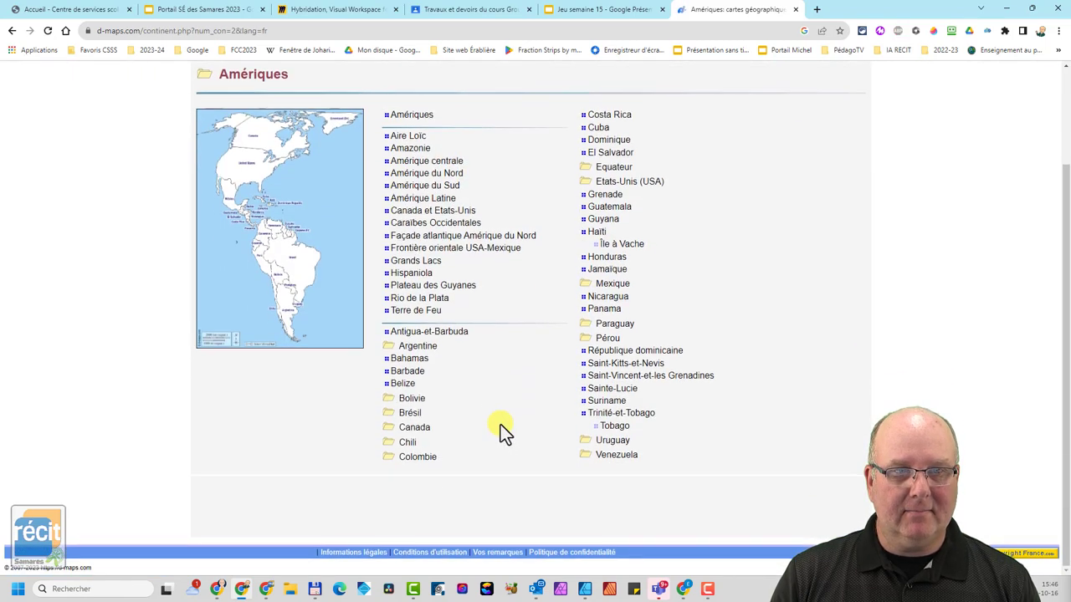
click(414, 427)
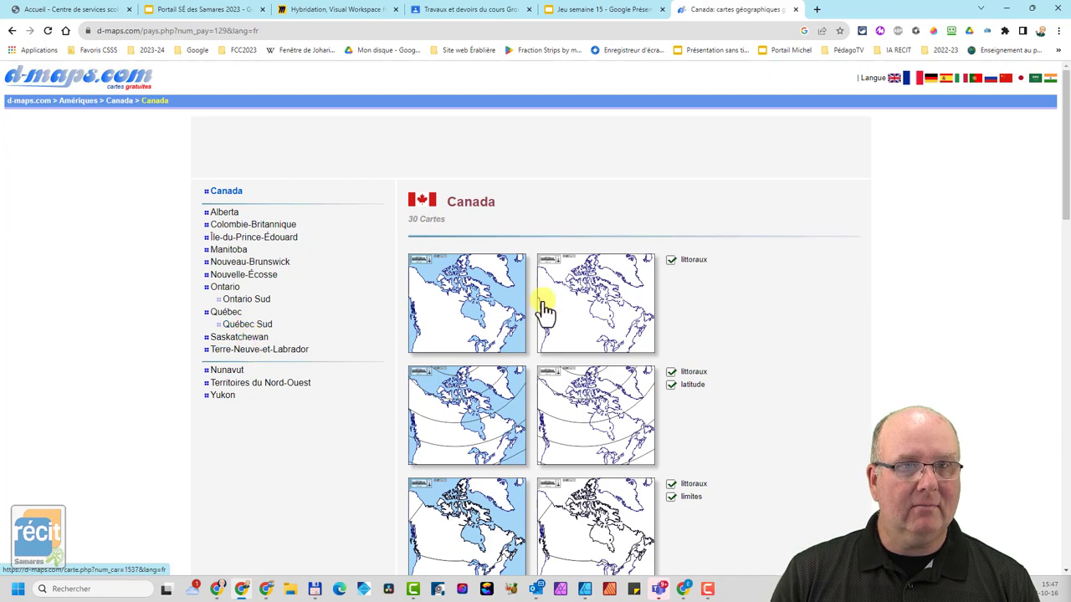
scroll(544, 308, down, 2)
scroll(544, 308, down, 2)
scroll(548, 314, down, 3)
scroll(548, 313, down, 3)
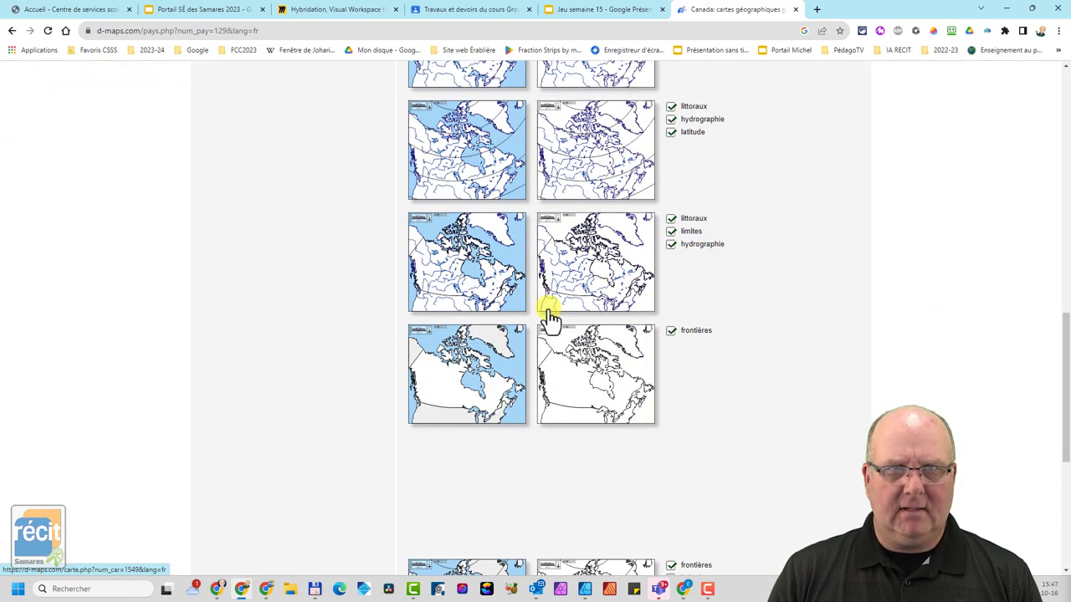
scroll(548, 313, down, 3)
scroll(548, 314, down, 2)
scroll(548, 317, up, 1)
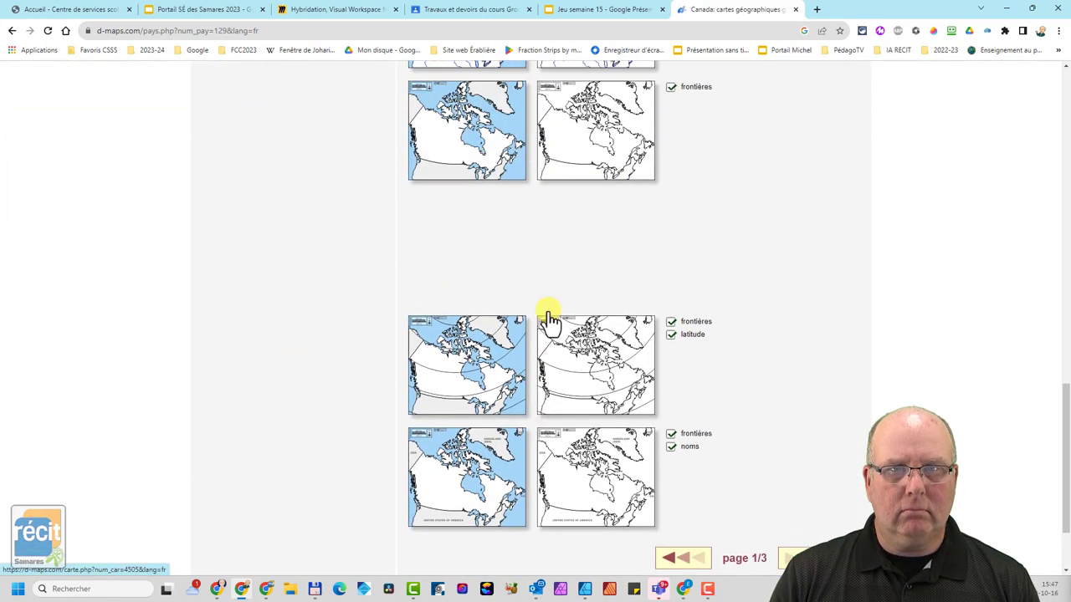
scroll(548, 318, up, 2)
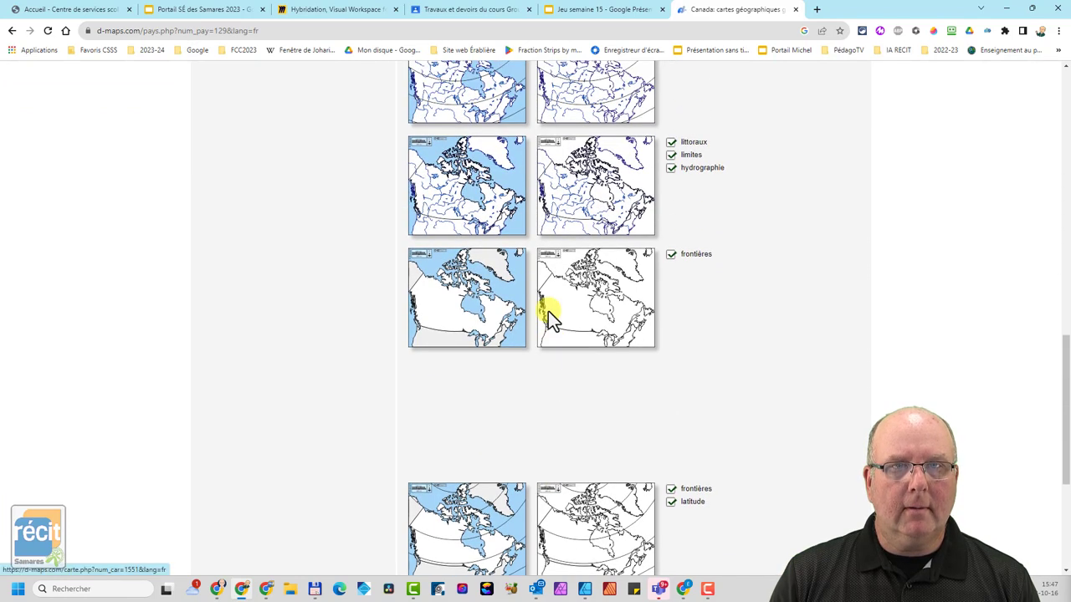
scroll(548, 317, up, 3)
scroll(550, 320, down, 3)
scroll(549, 318, down, 3)
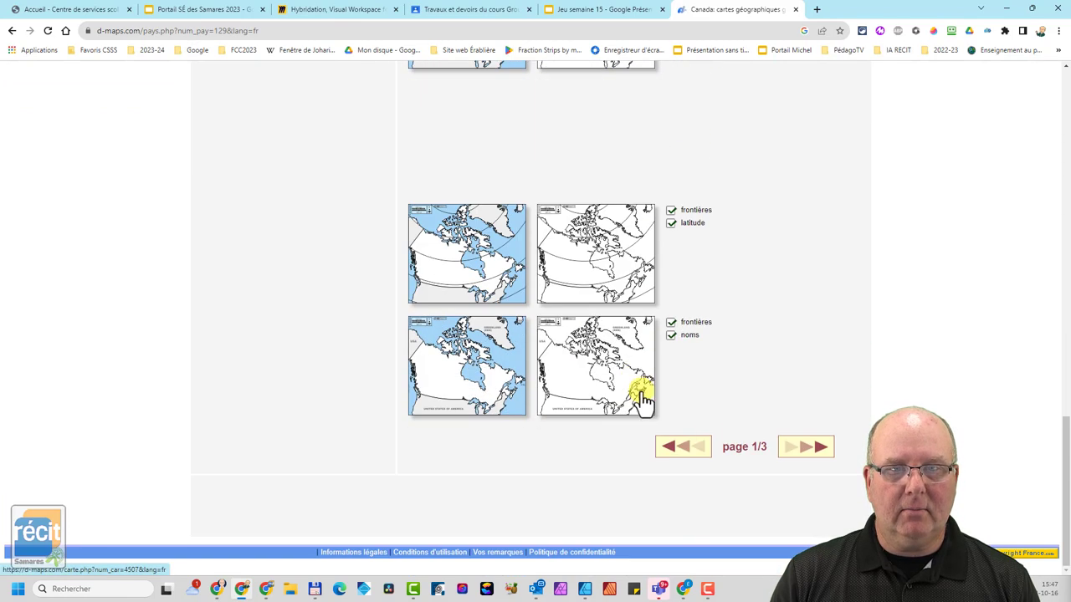
On page 2, open the Canada frontières/provinces/territoires map and copy its image
click(823, 447)
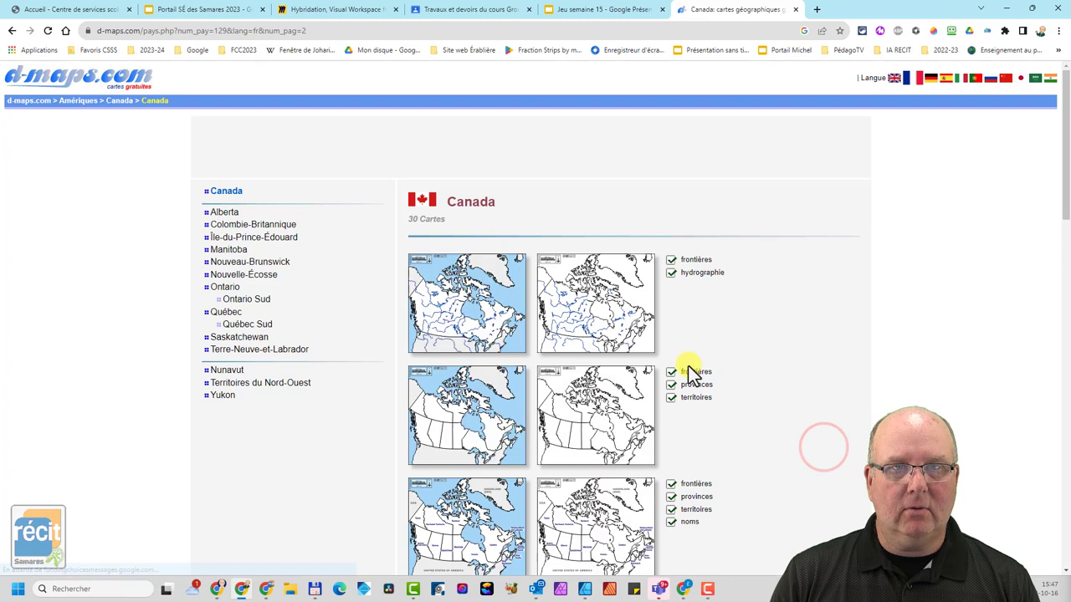
click(470, 429)
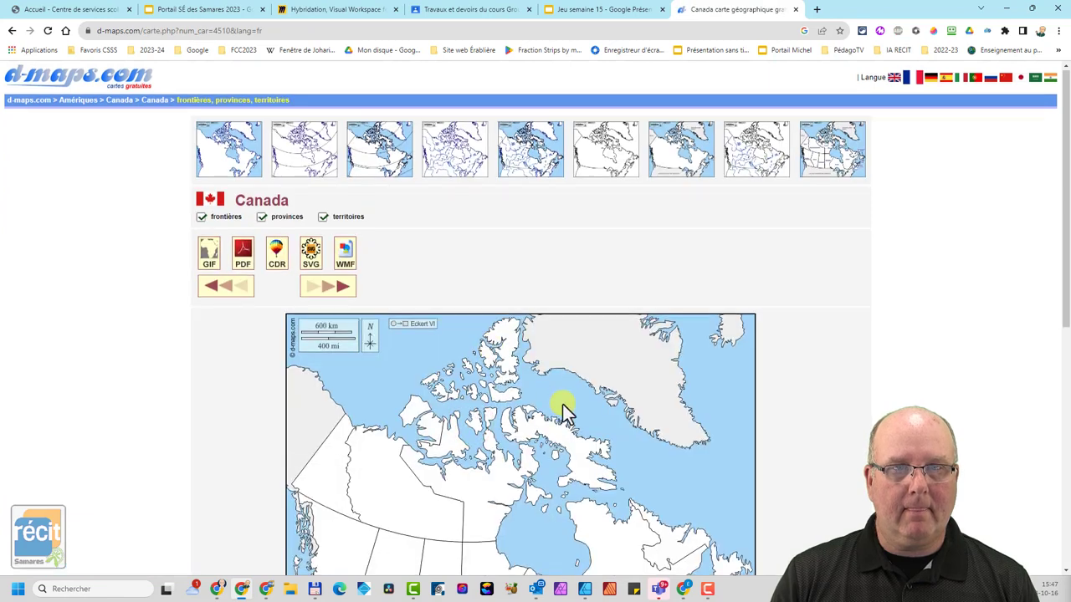
scroll(558, 385, down, 3)
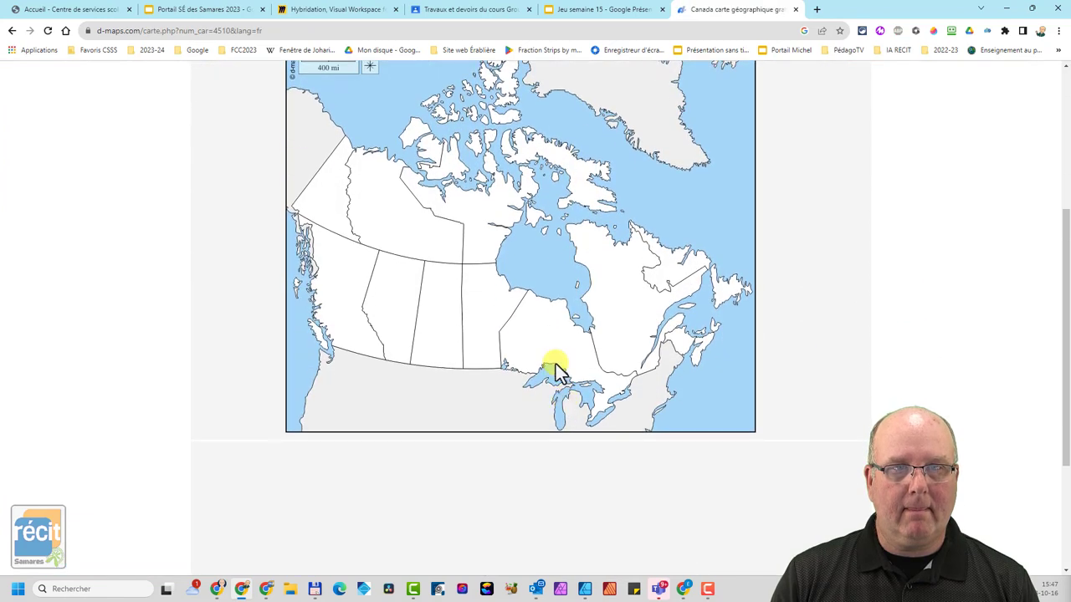
right_click(536, 256)
click(584, 292)
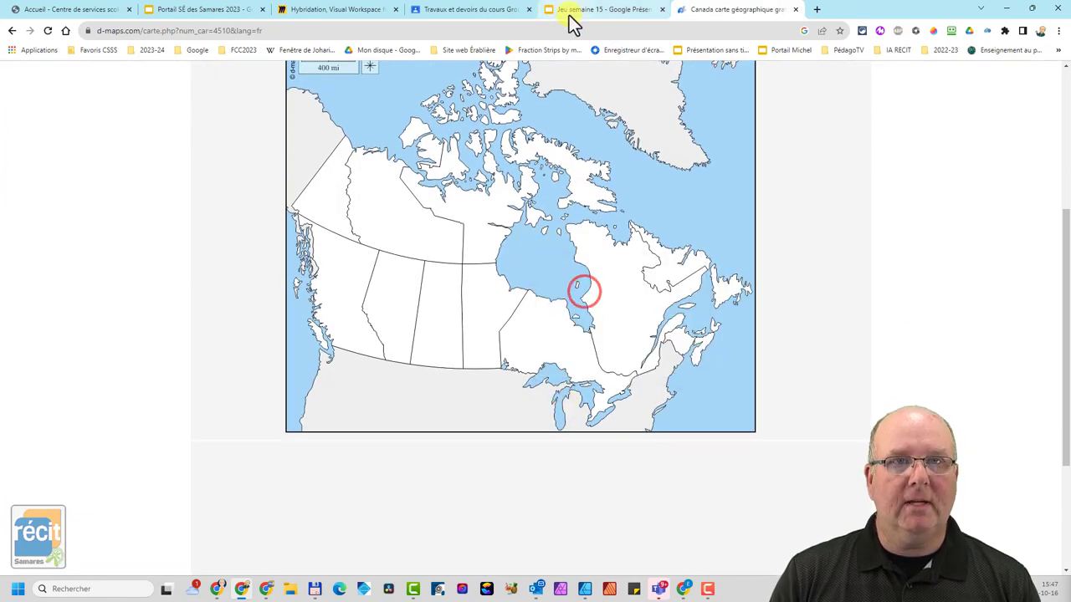
Paste the copied Canada map onto slide 2, enlarge it and center it on the slide
click(595, 12)
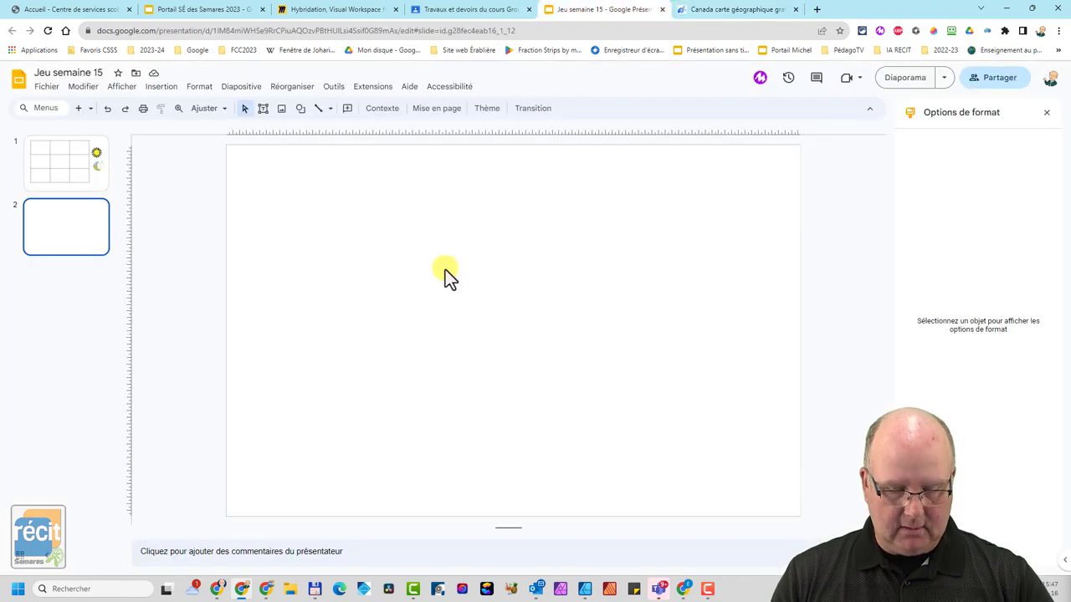
key(ctrl+v)
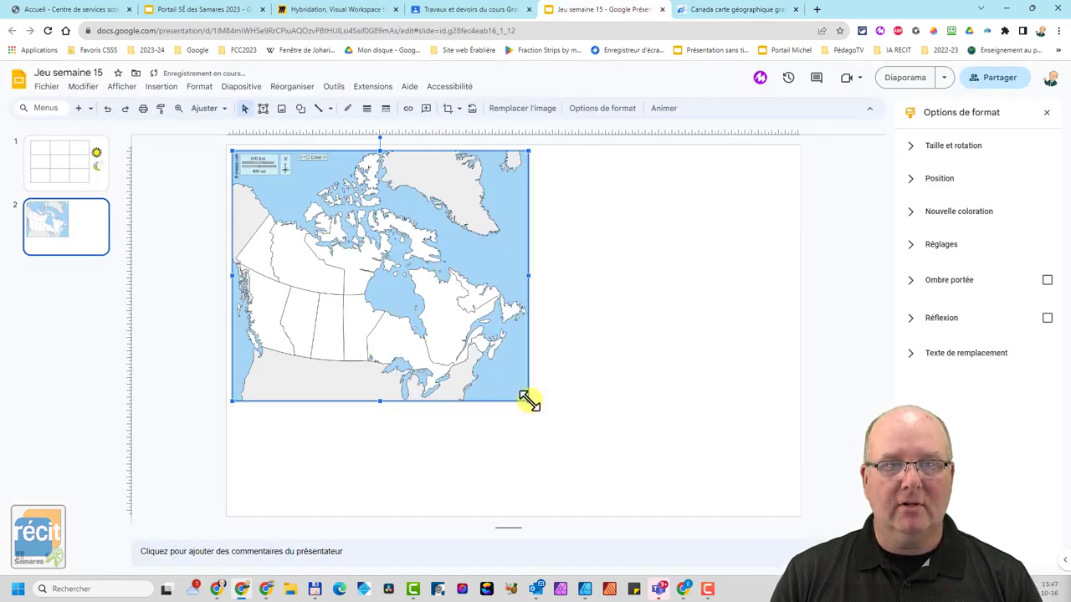
mouse_move(528, 401)
mouse_down()
mouse_move(649, 475)
mouse_move(659, 507)
mouse_up()
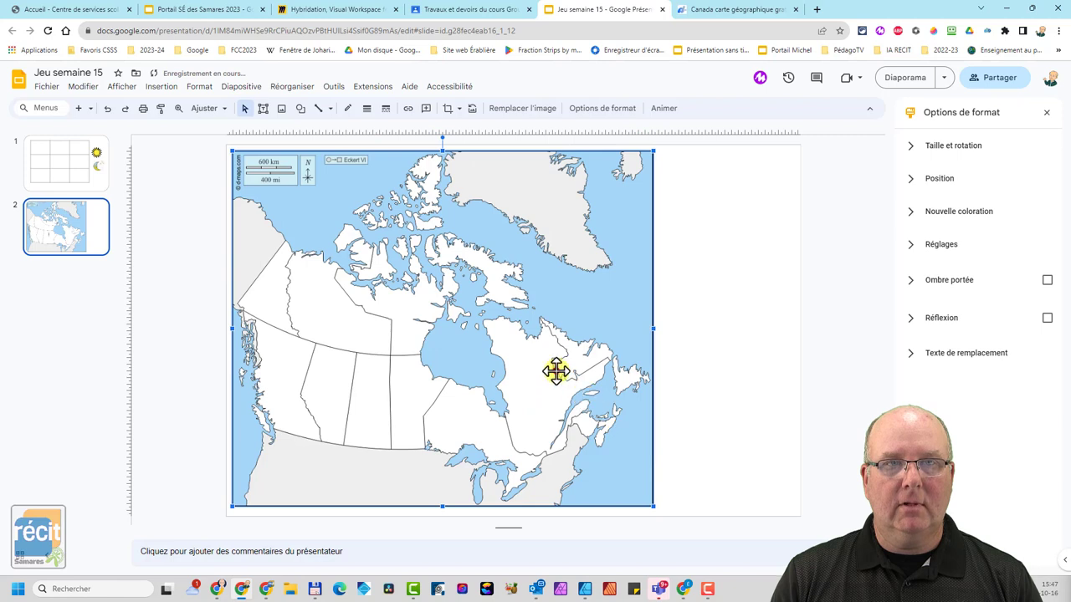
drag(555, 370, 562, 372)
click(163, 355)
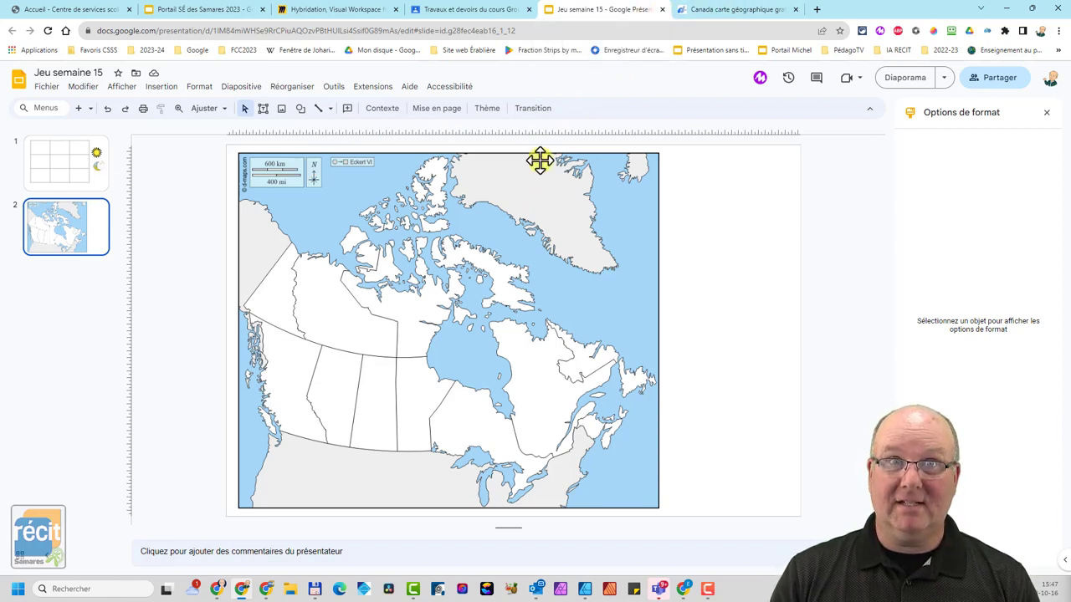
Set the attached Jeu semaine 15 slides to 'Faire une copie par élève' and publish the assignment
click(662, 9)
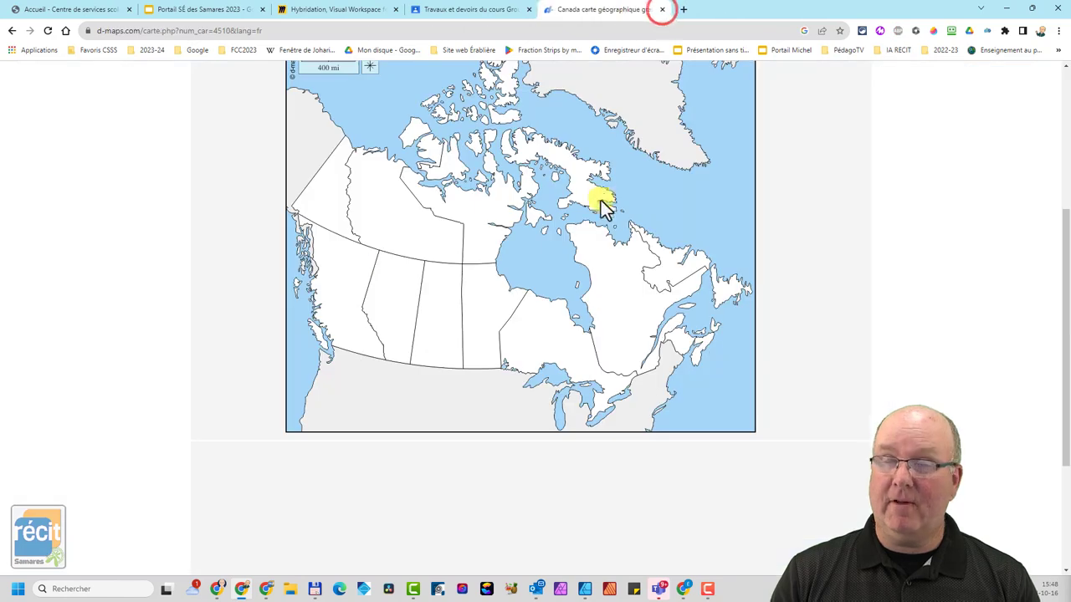
click(468, 10)
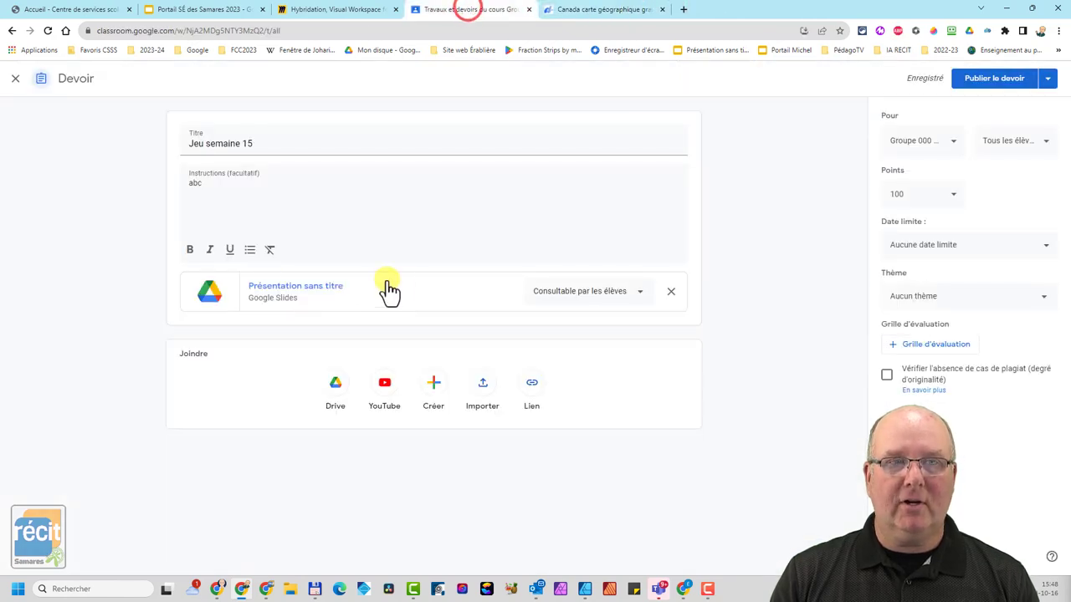
click(637, 293)
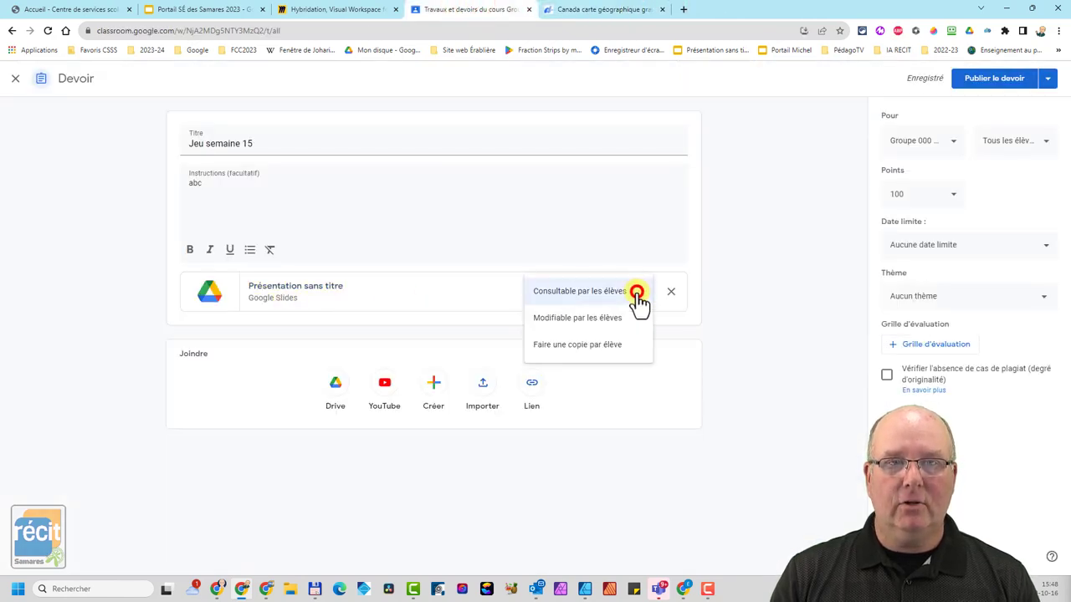
click(581, 346)
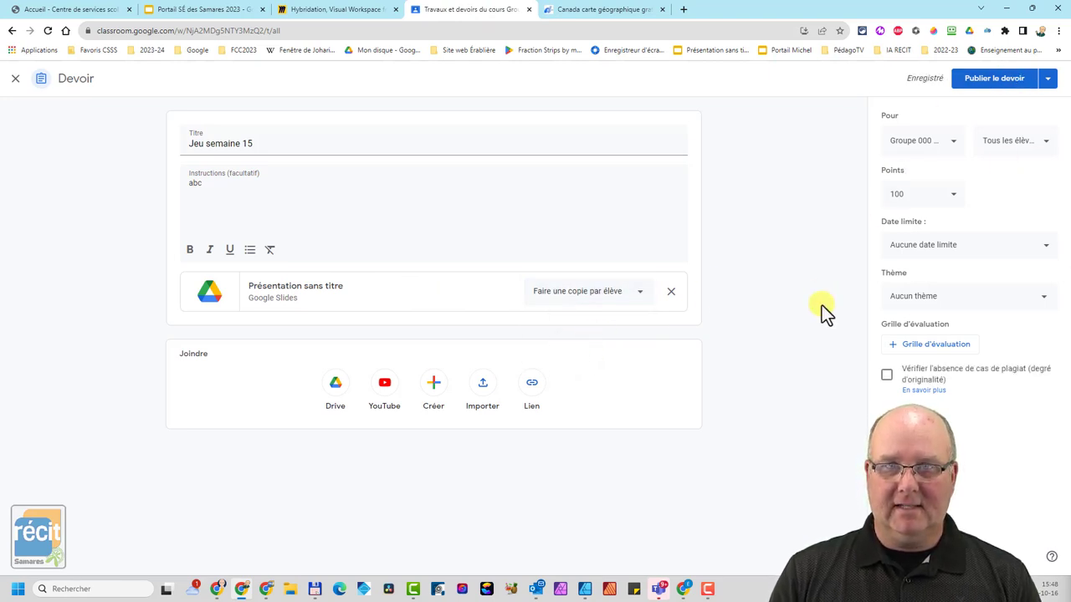
click(1010, 80)
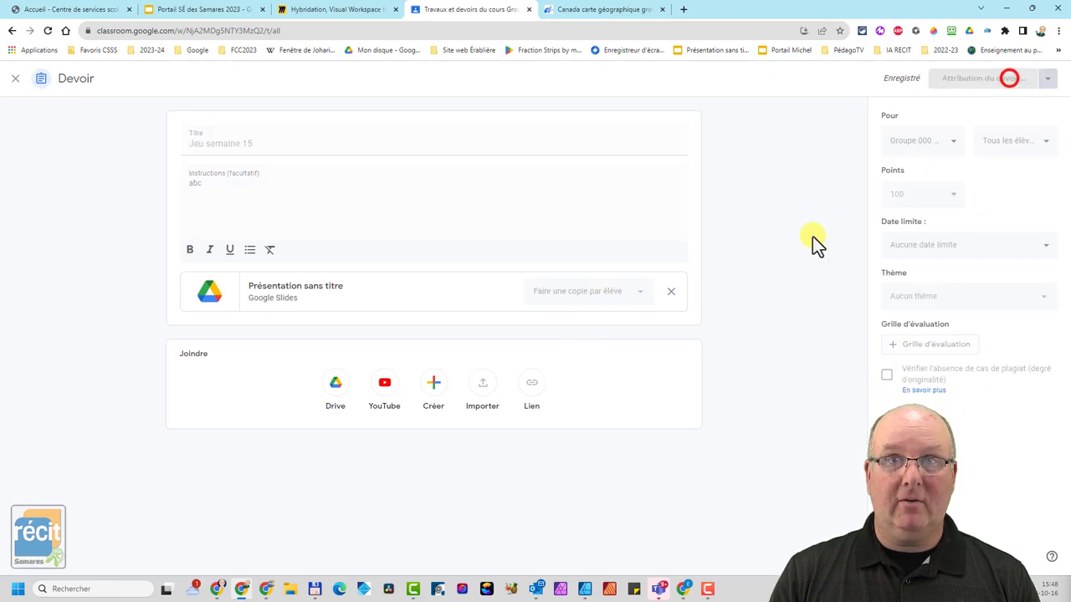